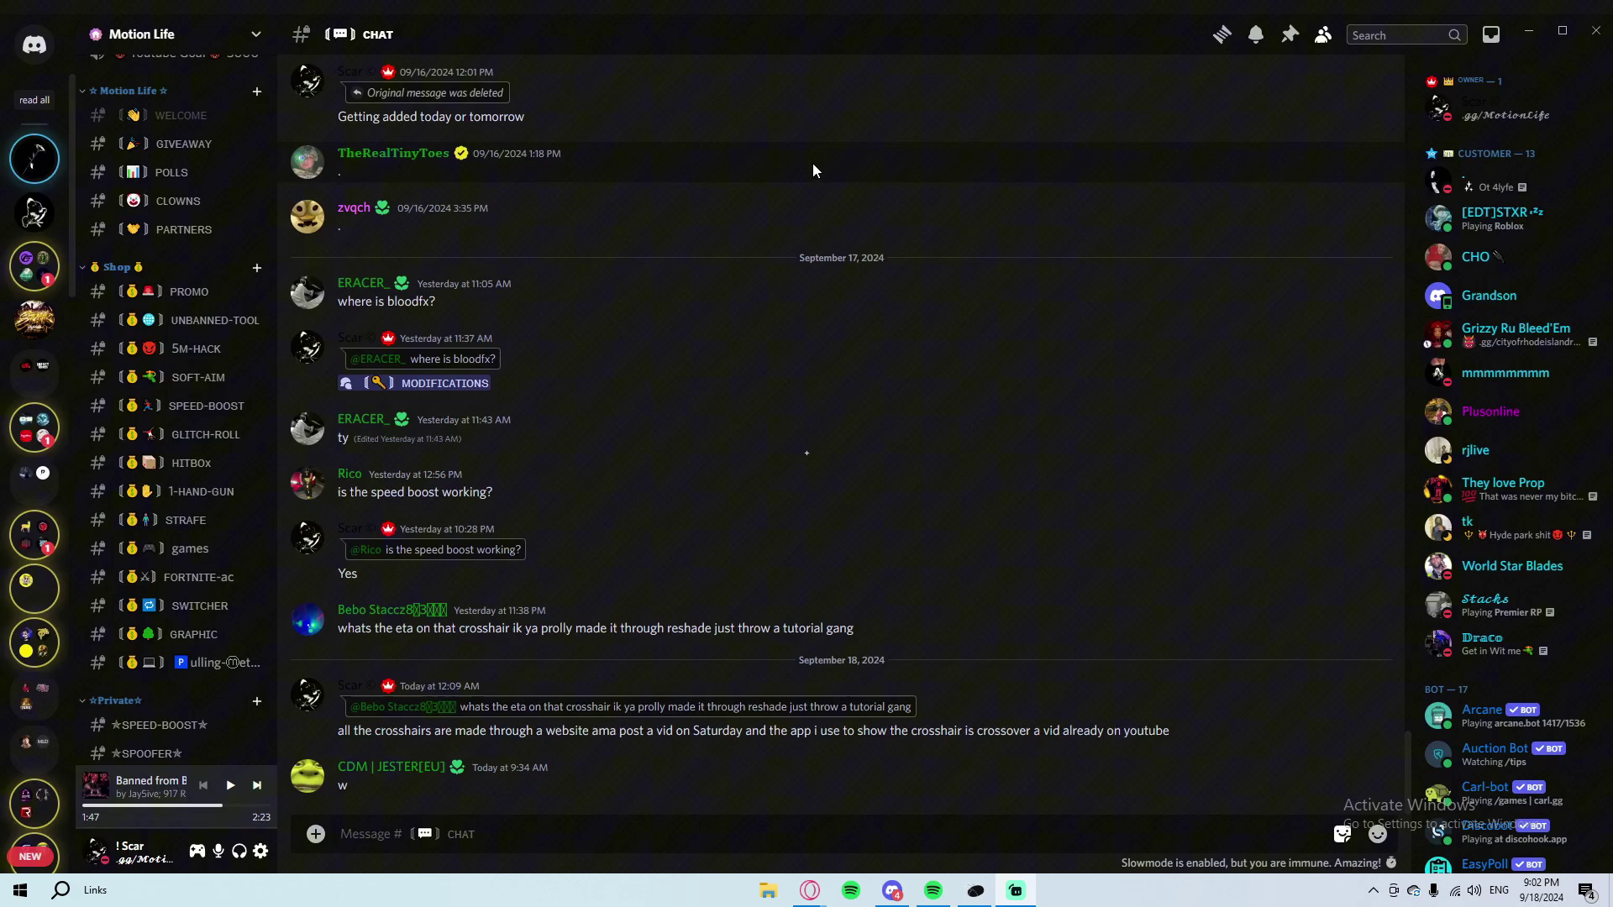
- Open the owner's profile in Discord and select the custom status text
scroll(857, 216, up, 4)
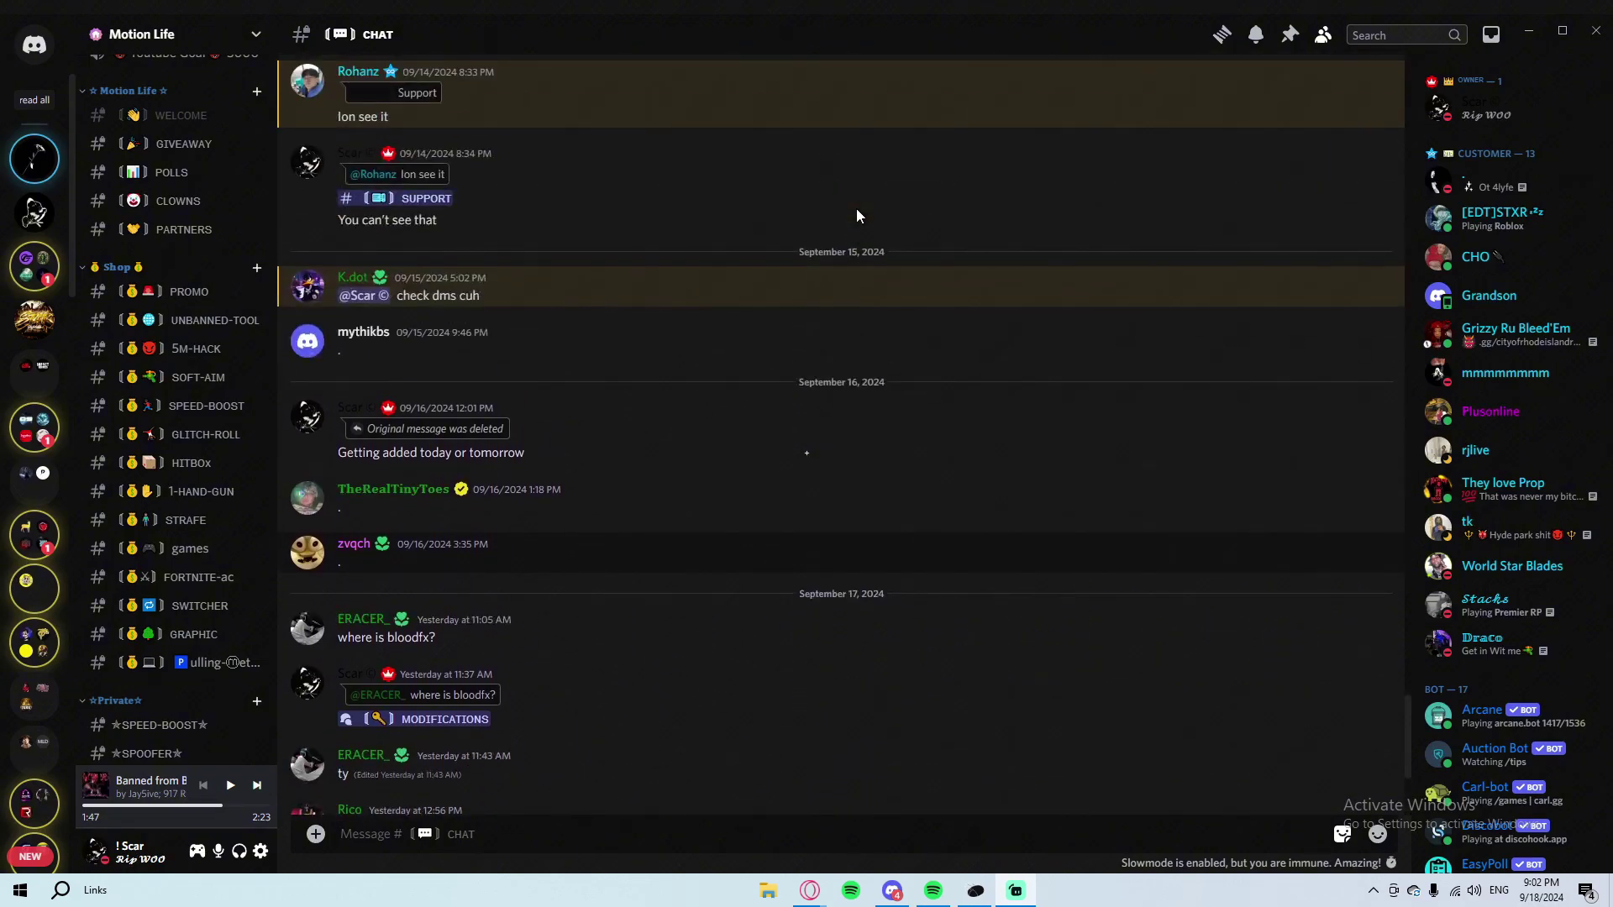
scroll(857, 216, down, 3)
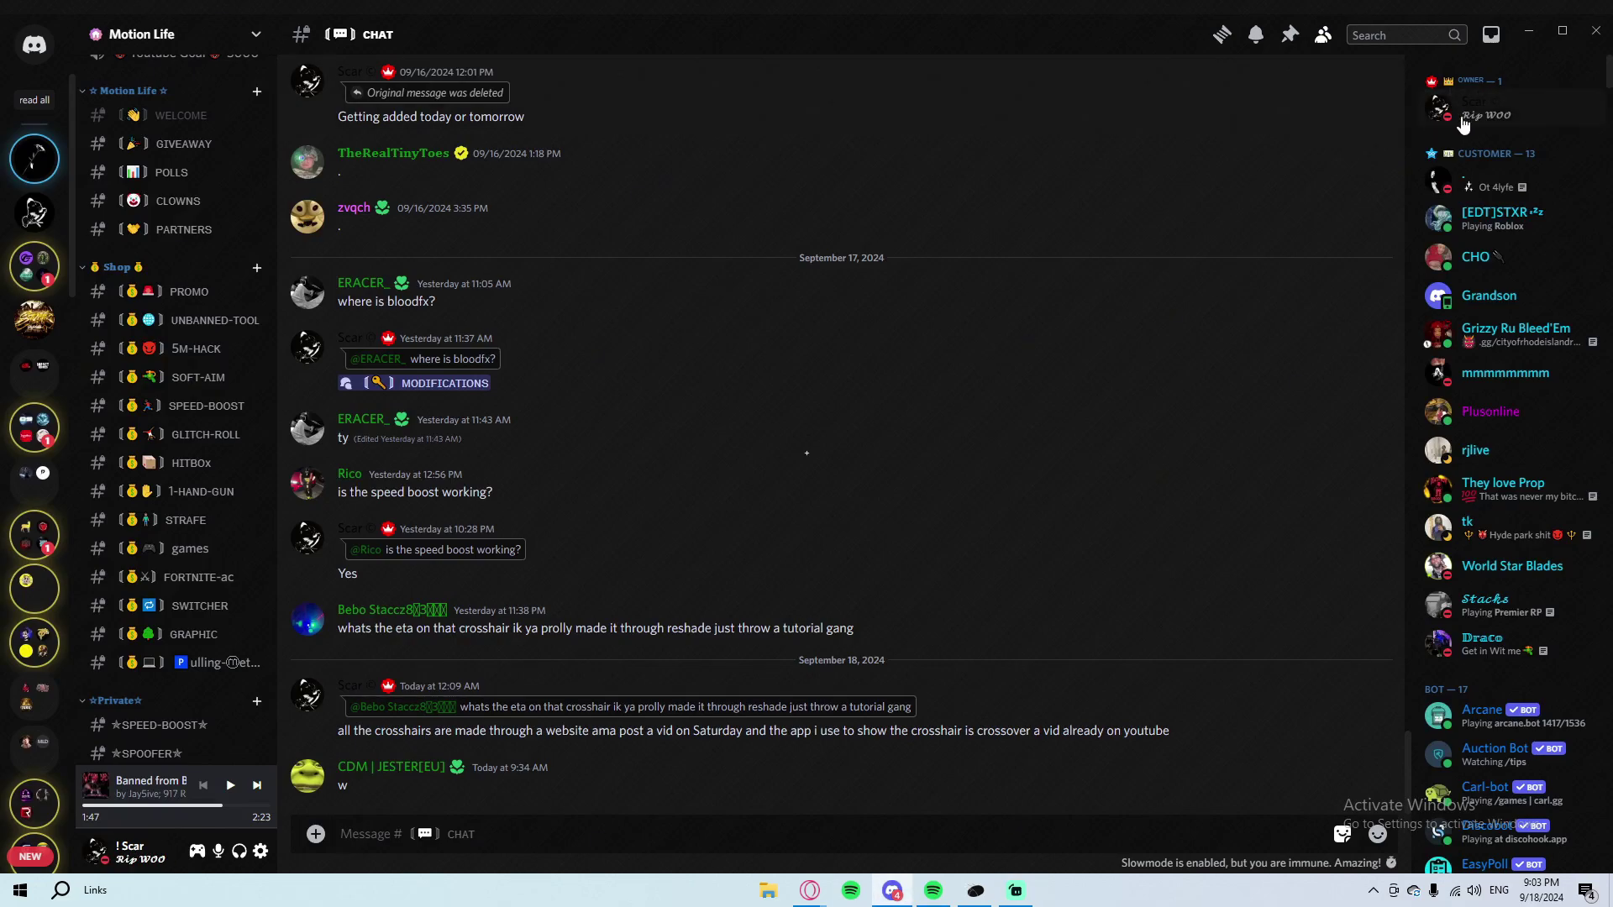
click(1480, 116)
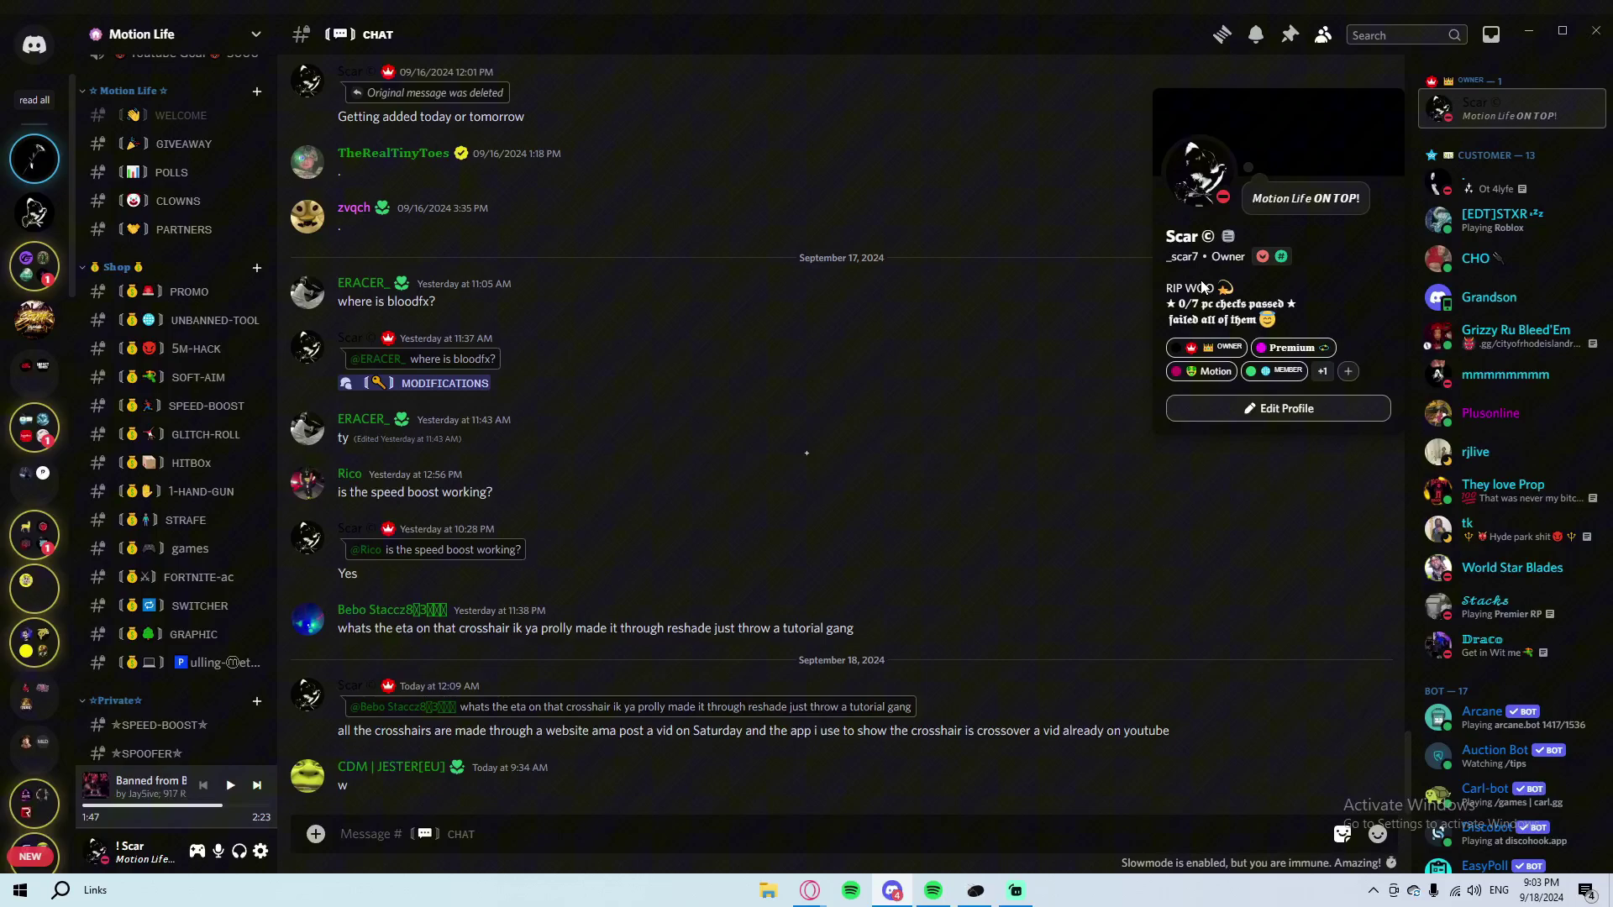
mouse_move(1267, 211)
triple_click(1269, 206)
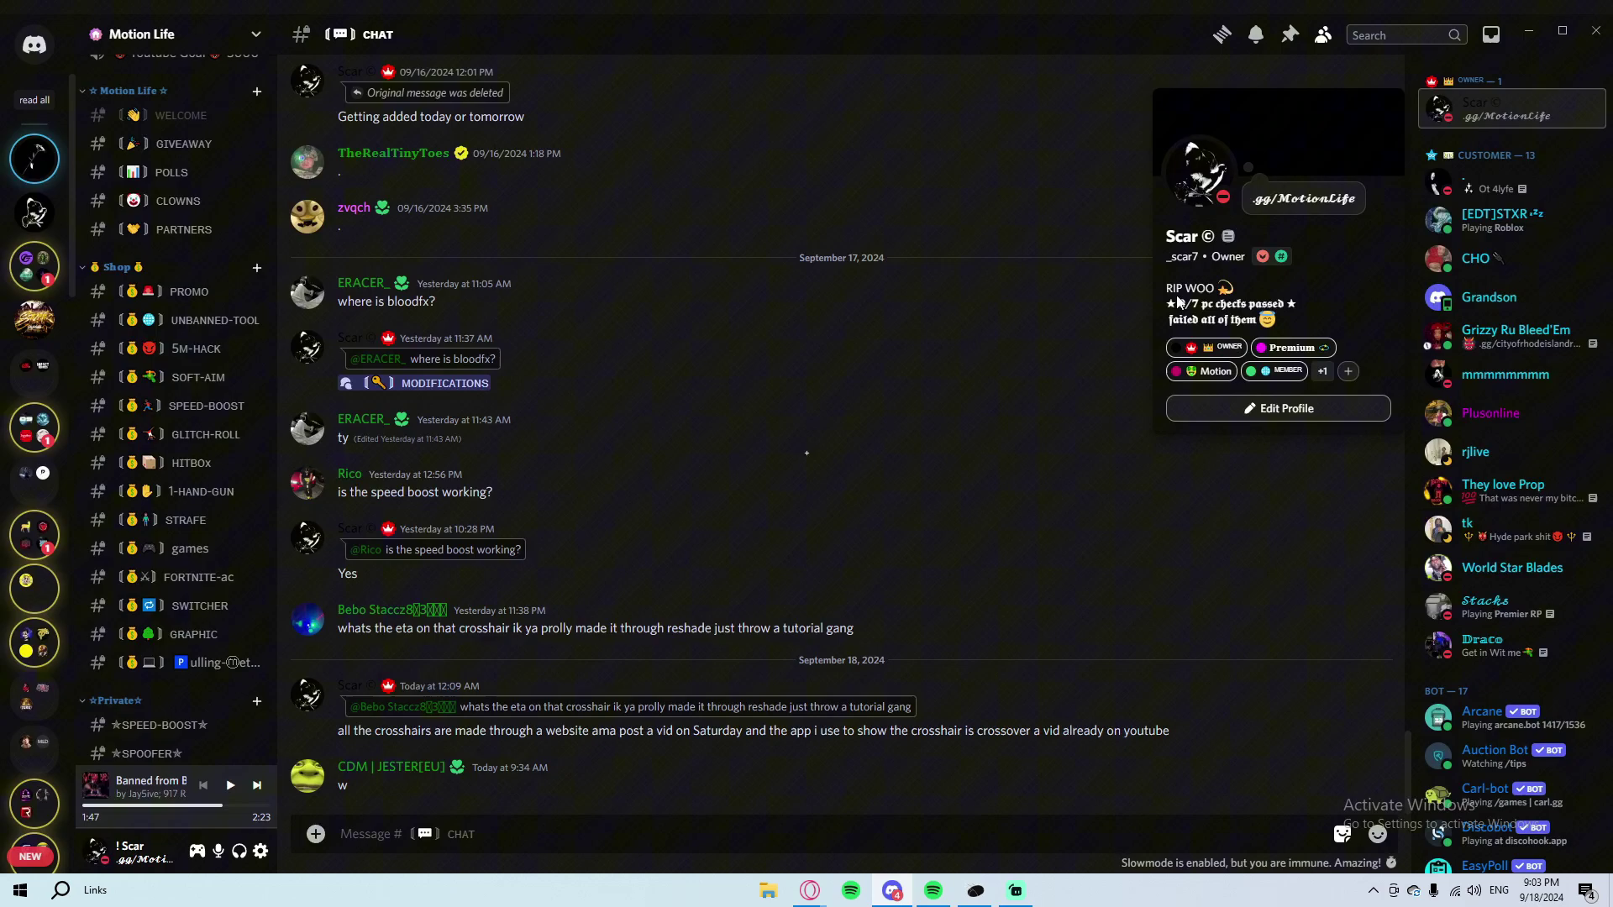
mouse_move(1322, 199)
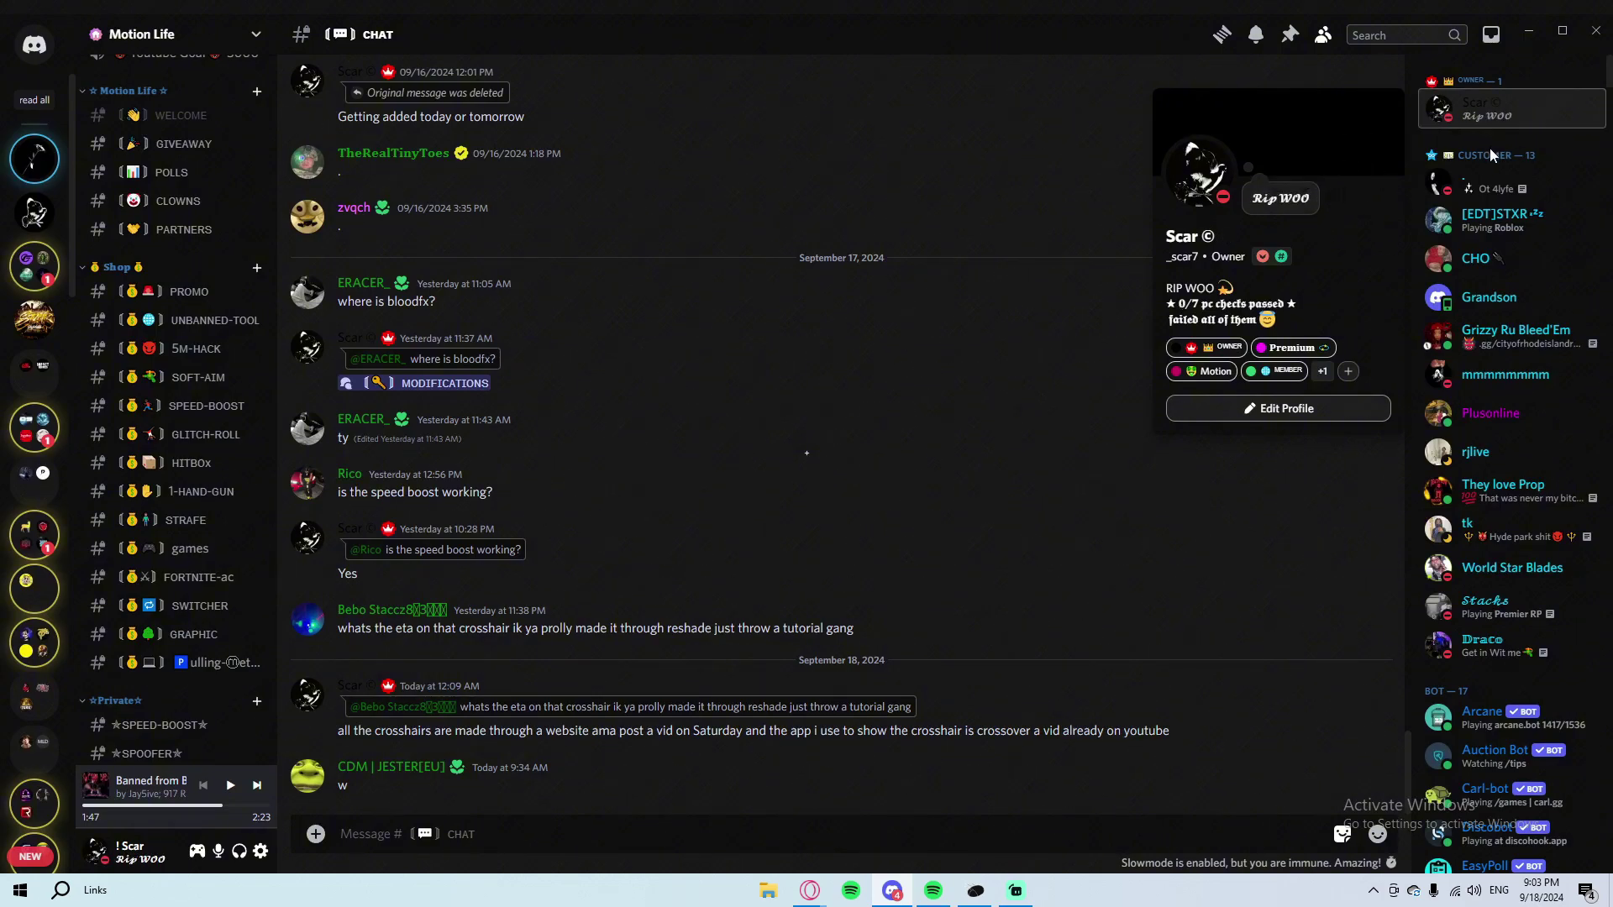
- View two members' profile cards, scroll the member list, and focus the chat box
click(1482, 179)
click(1488, 229)
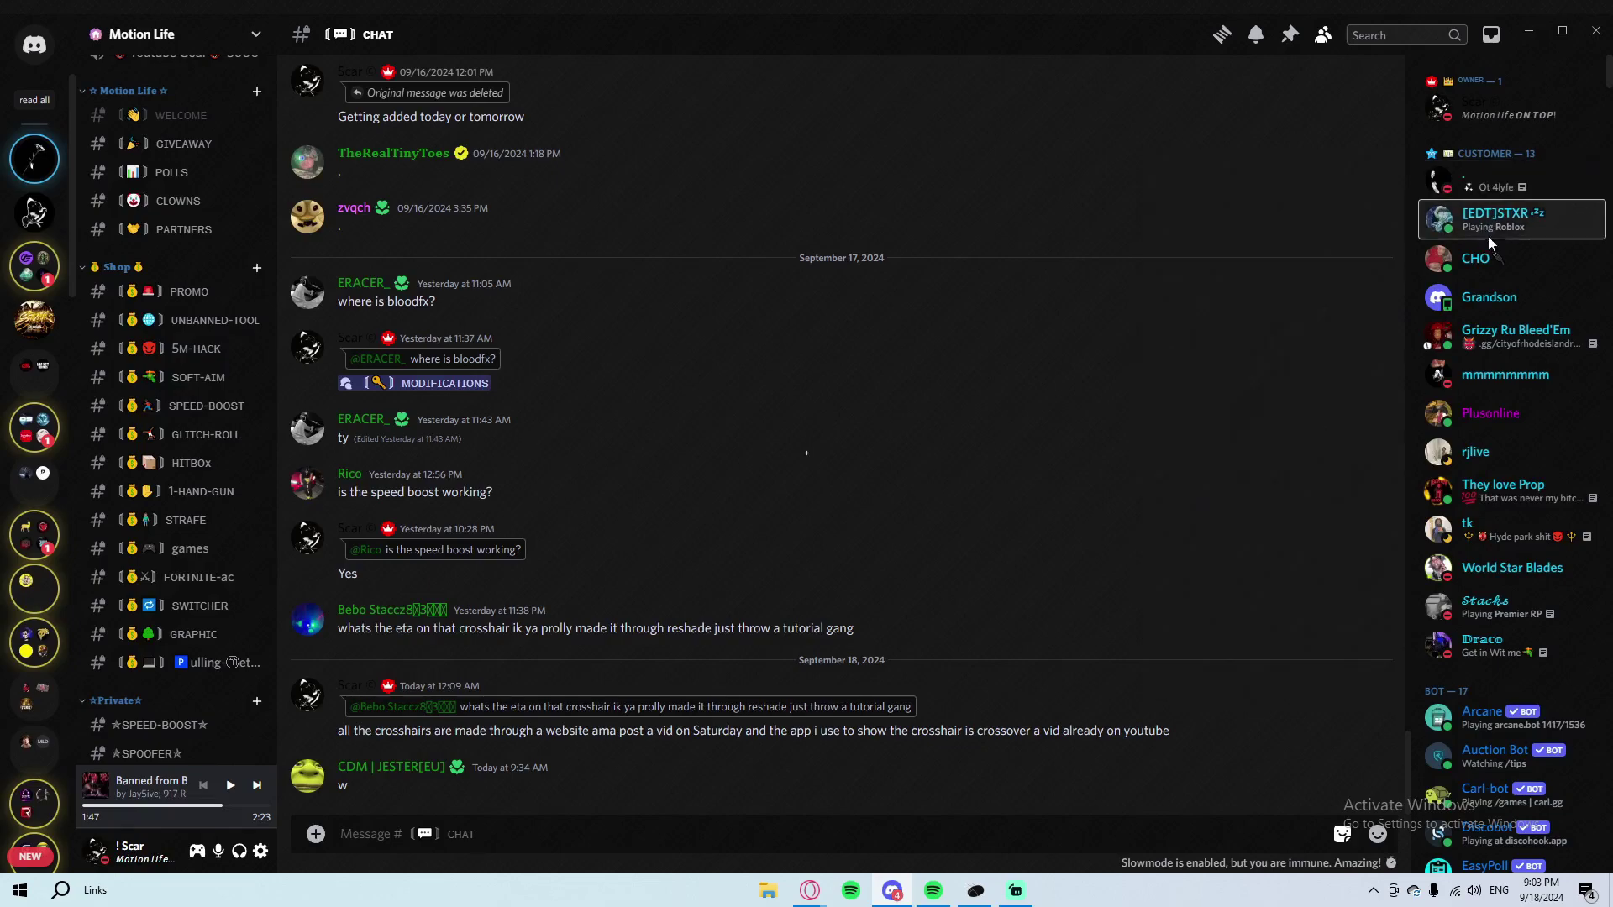
scroll(1500, 193, down, 12)
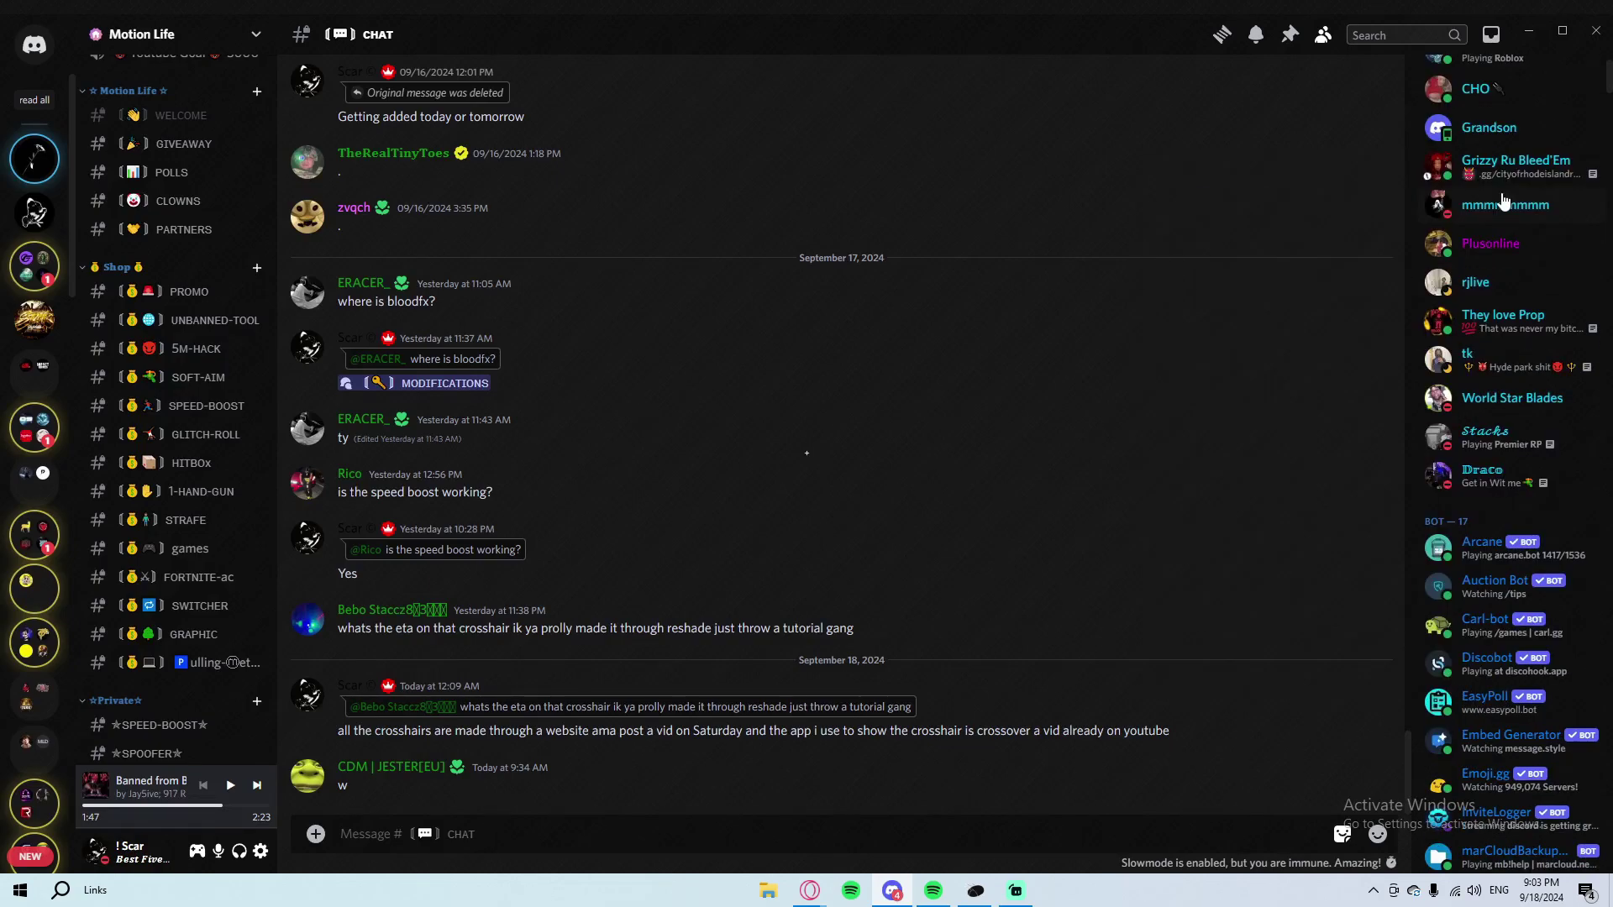
scroll(1503, 200, down, 3)
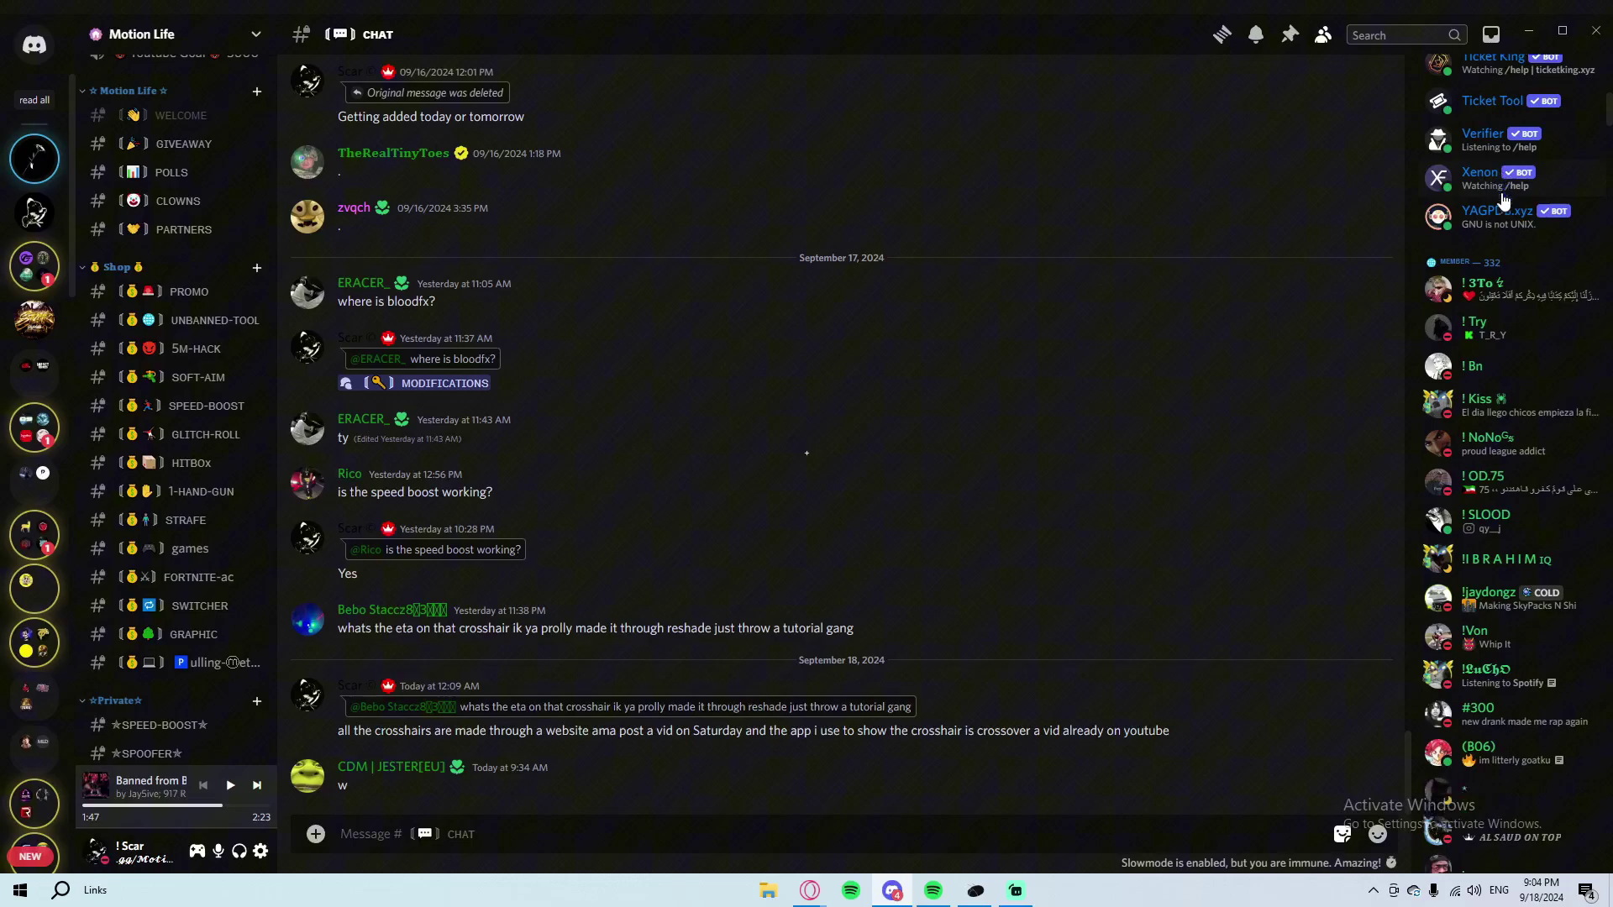
scroll(1504, 200, up, 15)
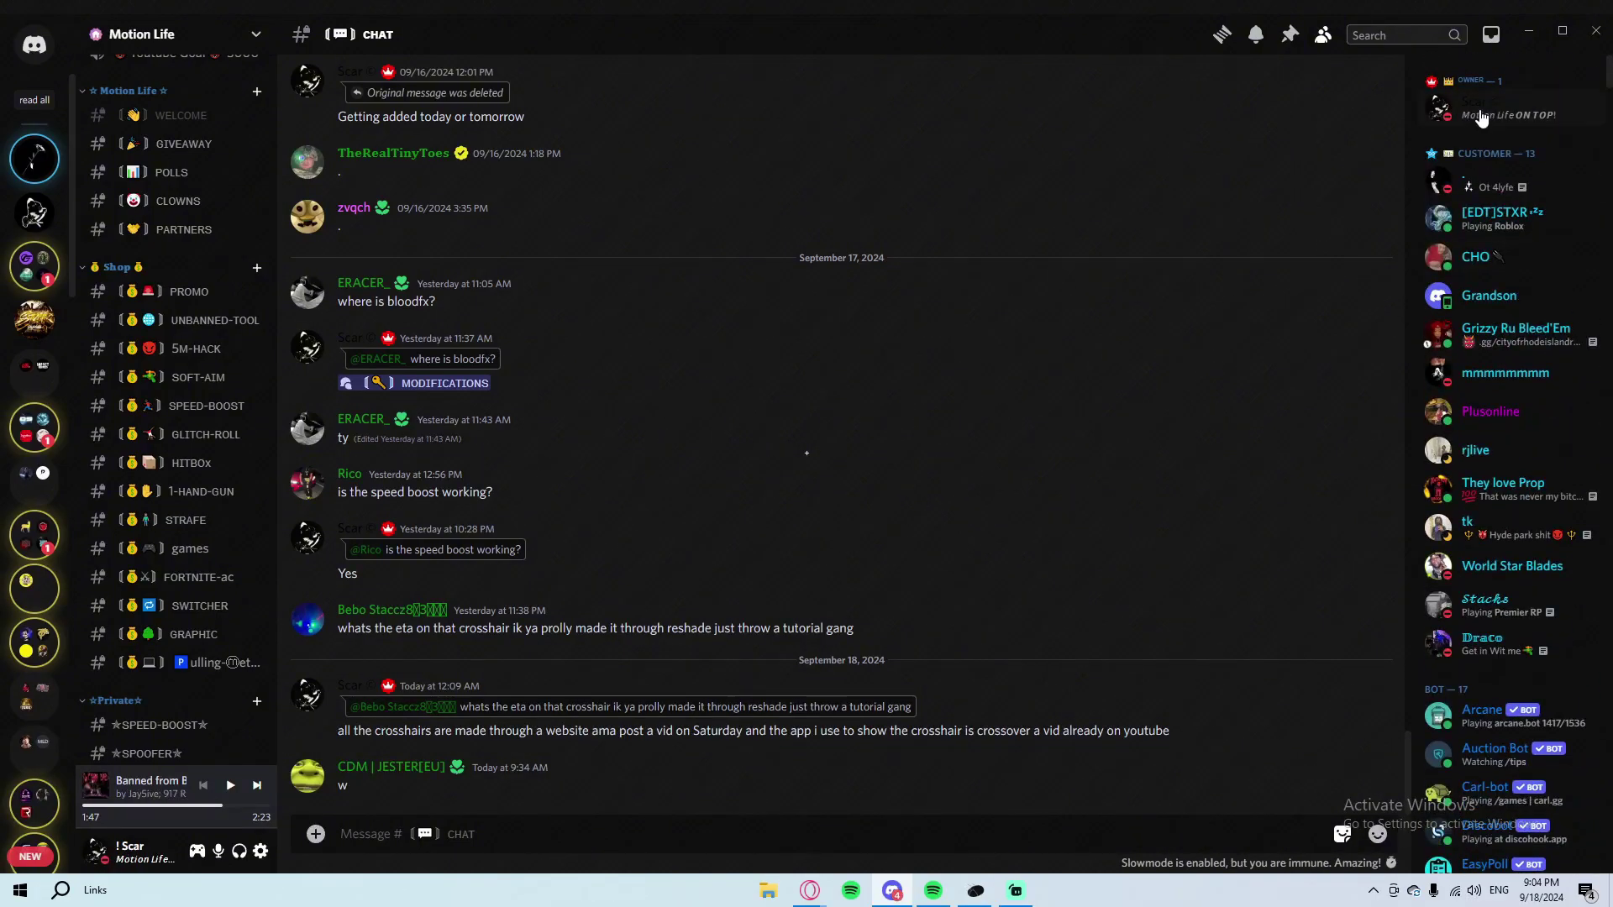
click(890, 827)
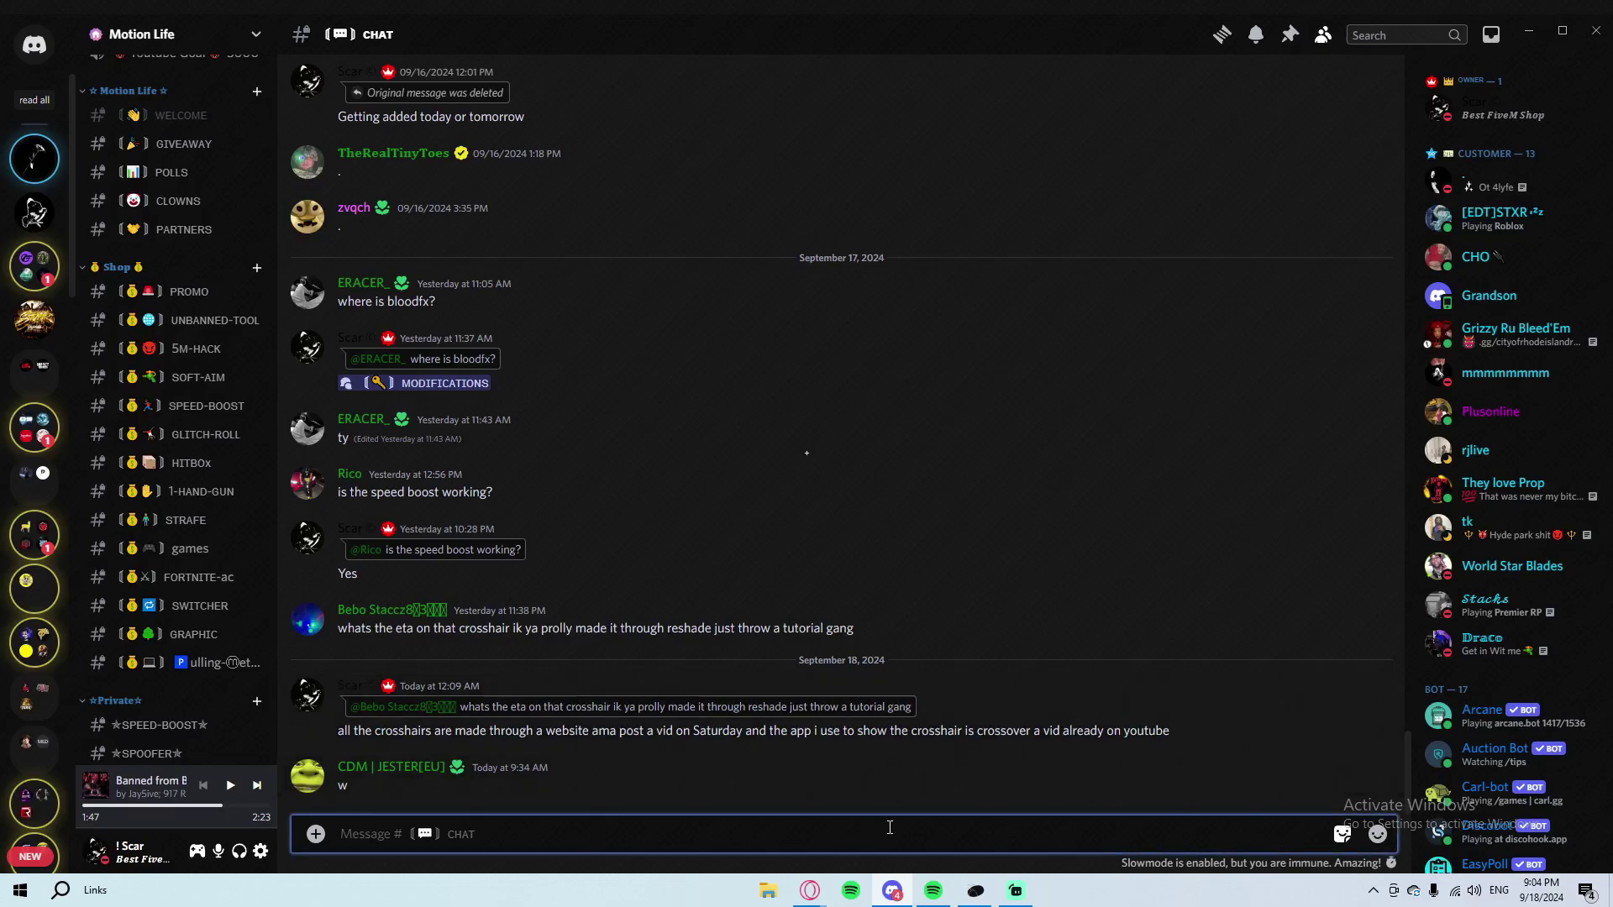
- Minimize Discord and scroll the Opera GX README to its Installation section
click(1528, 33)
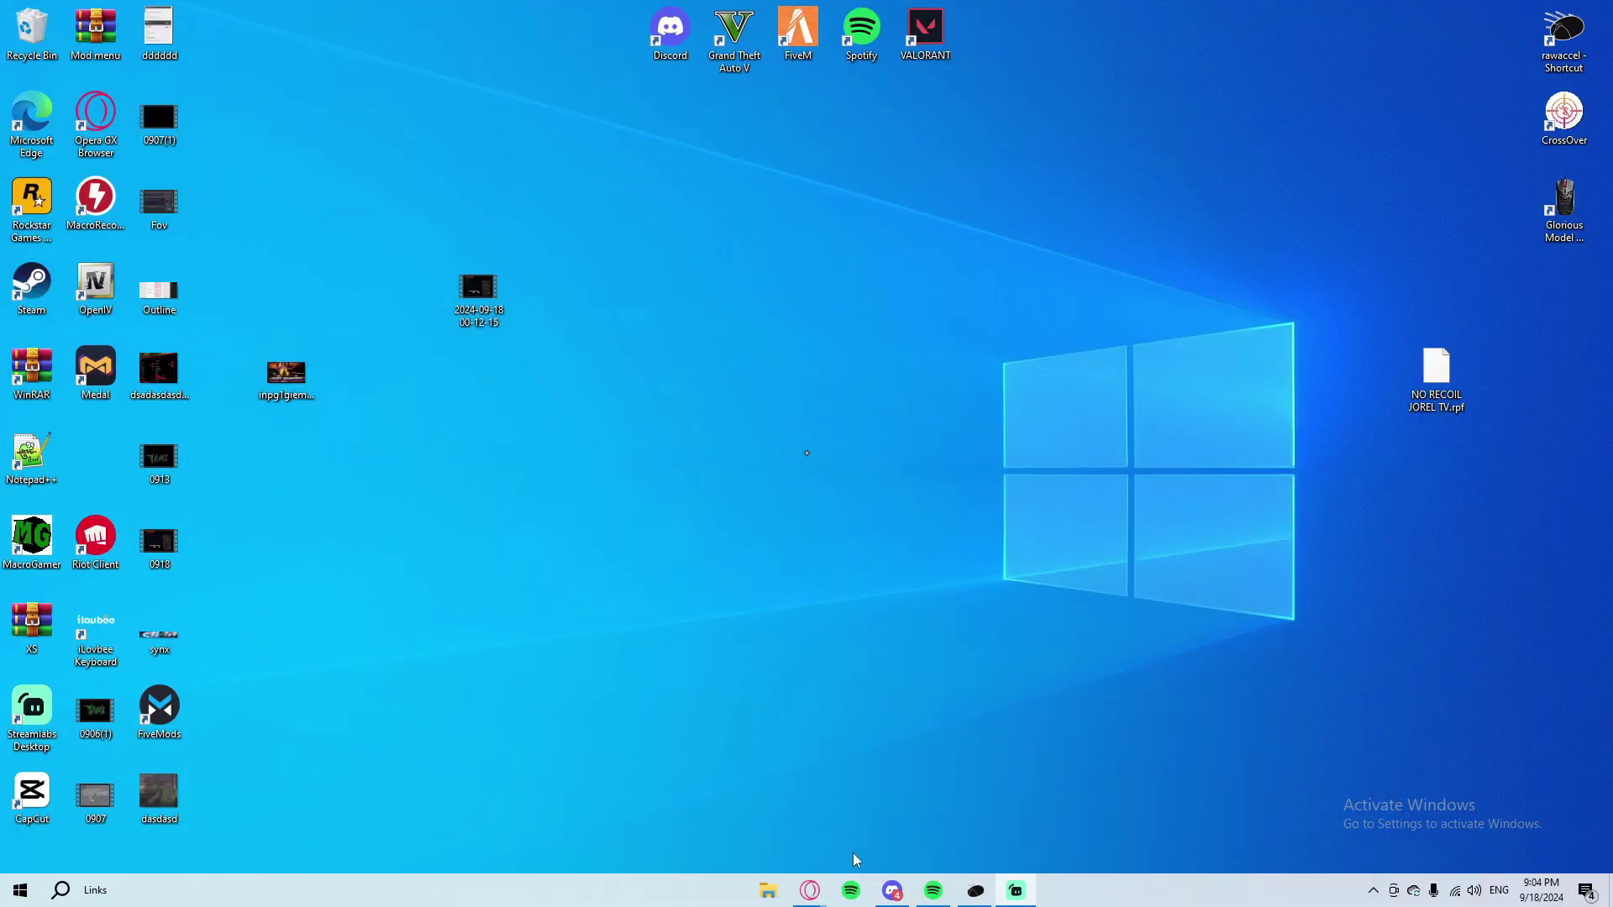
click(809, 890)
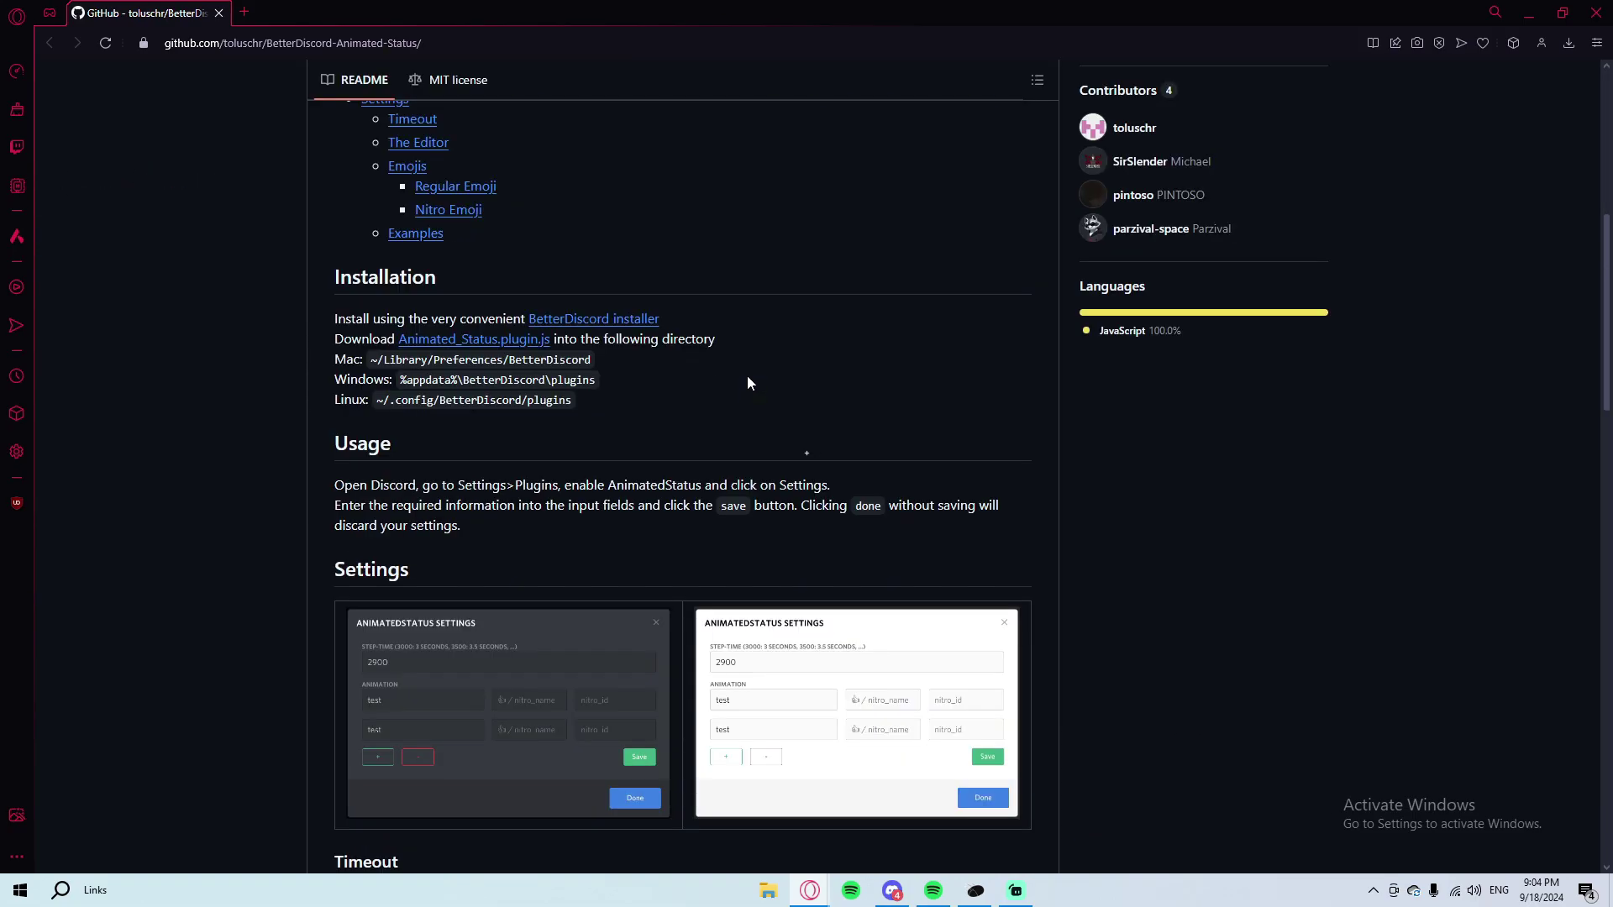
scroll(710, 386, up, 4)
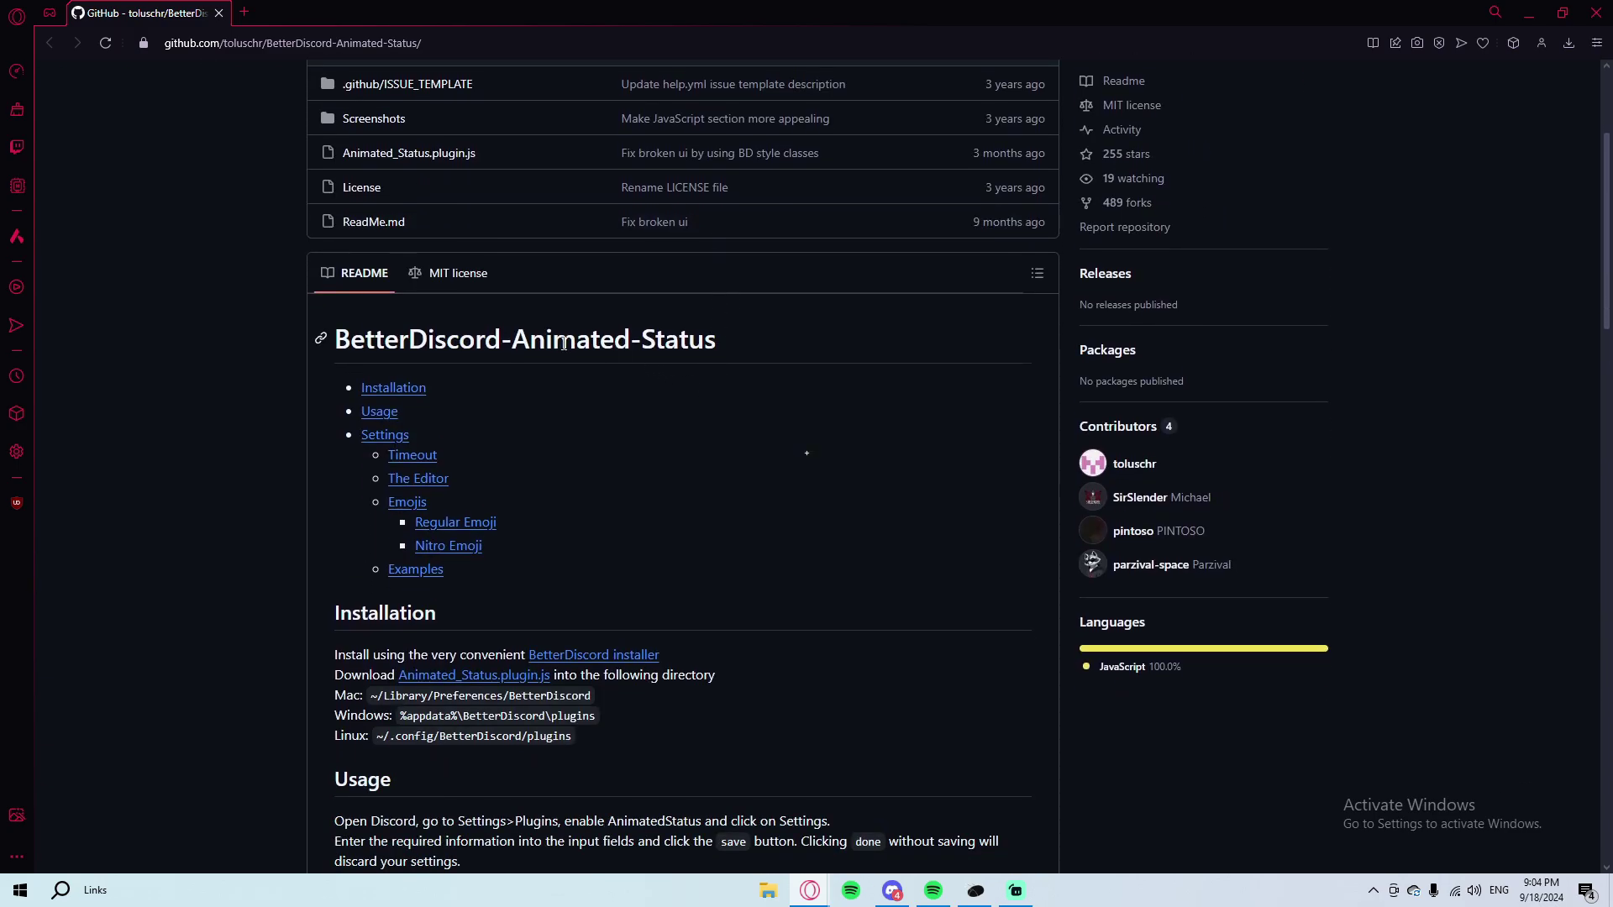
scroll(523, 347, down, 2)
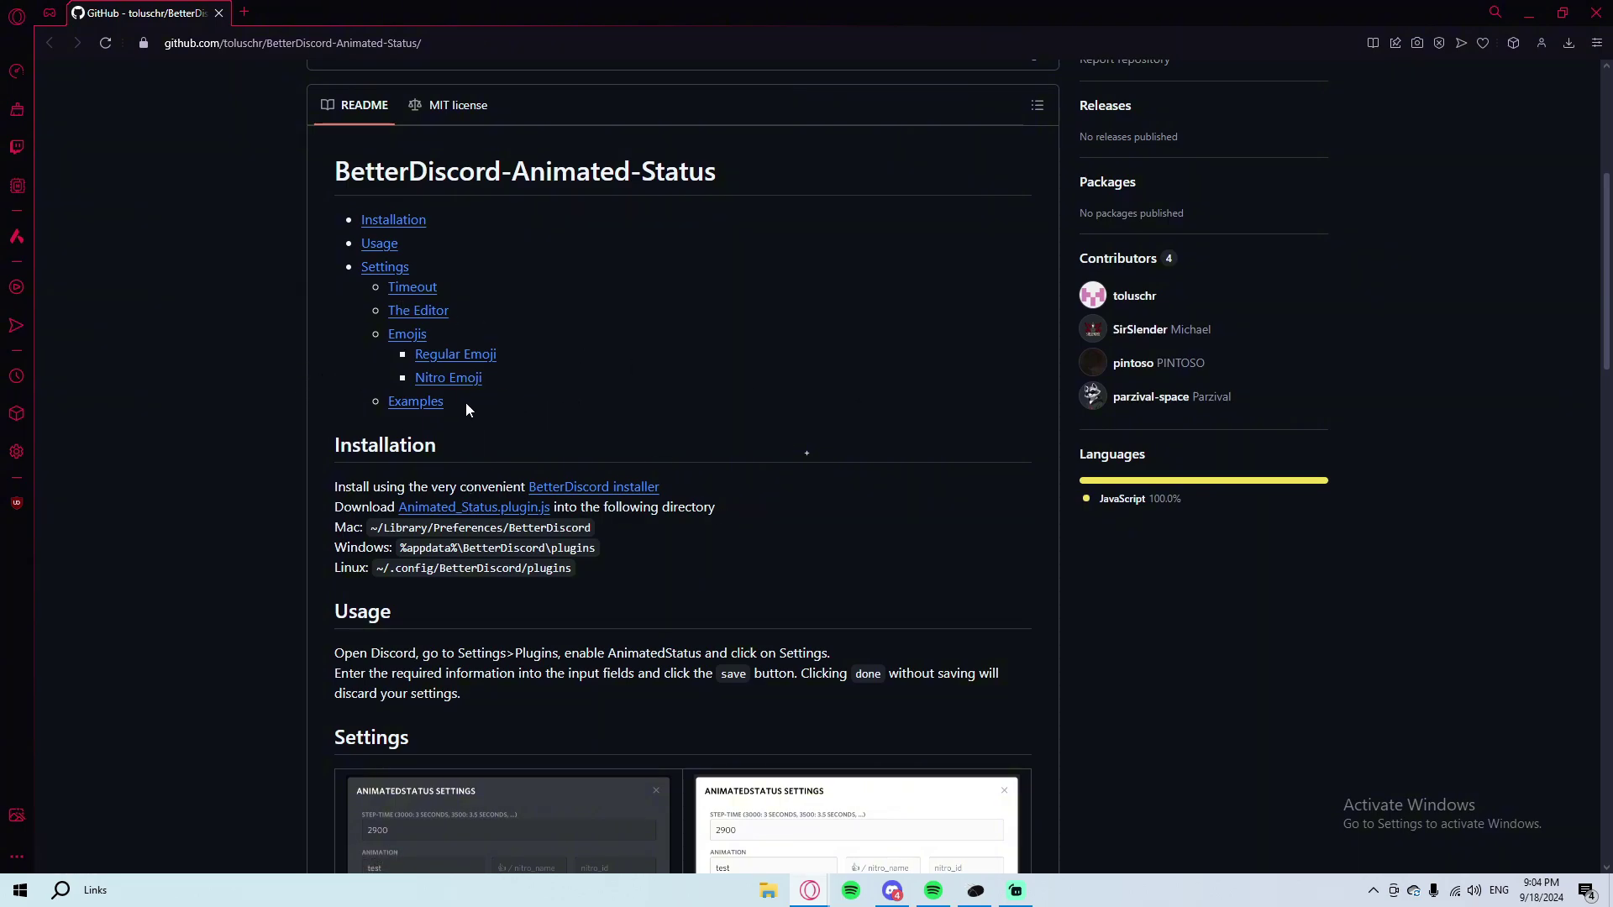
scroll(422, 346, up, 2)
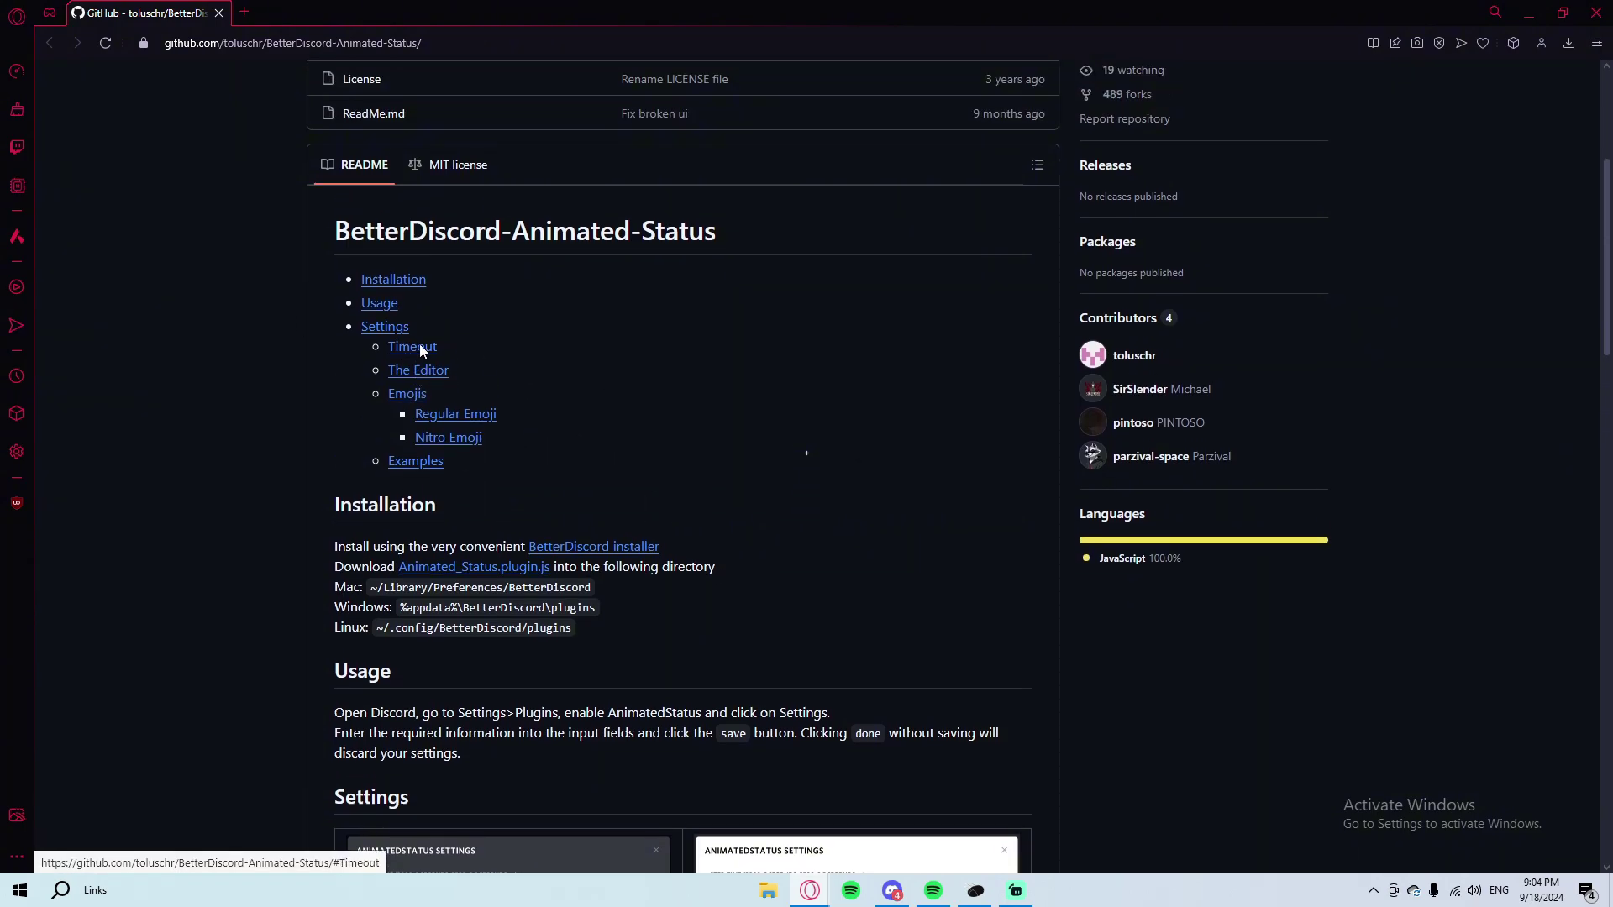
scroll(562, 392, down, 2)
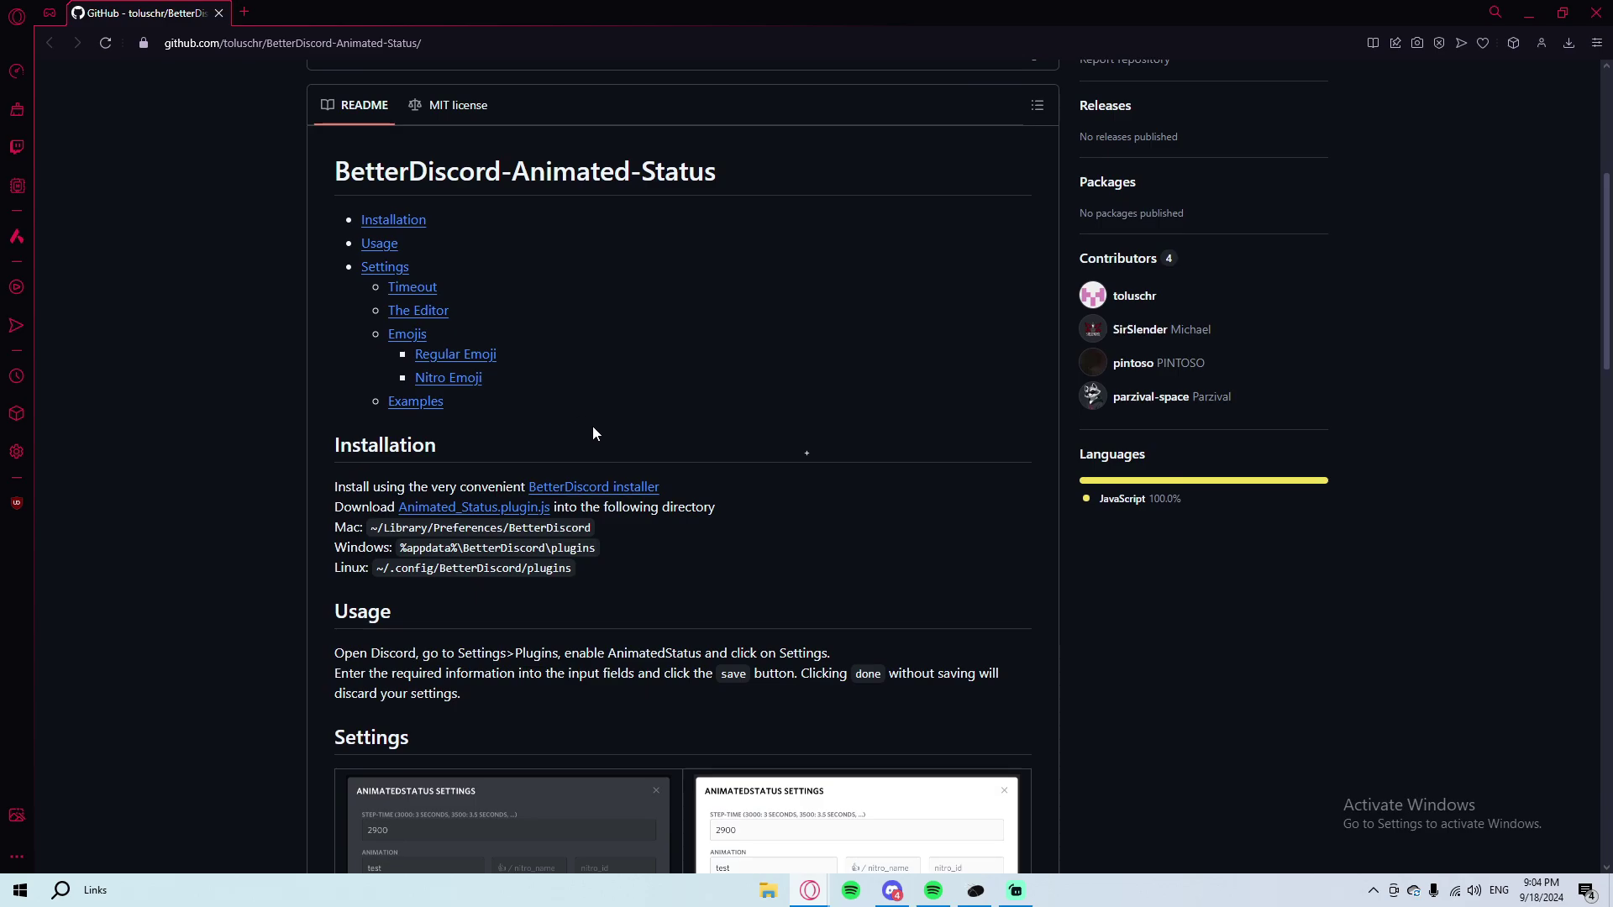
- Save BetterDiscord-Windows.exe from the v1.3.0 release assets, then return to the README
click(607, 489)
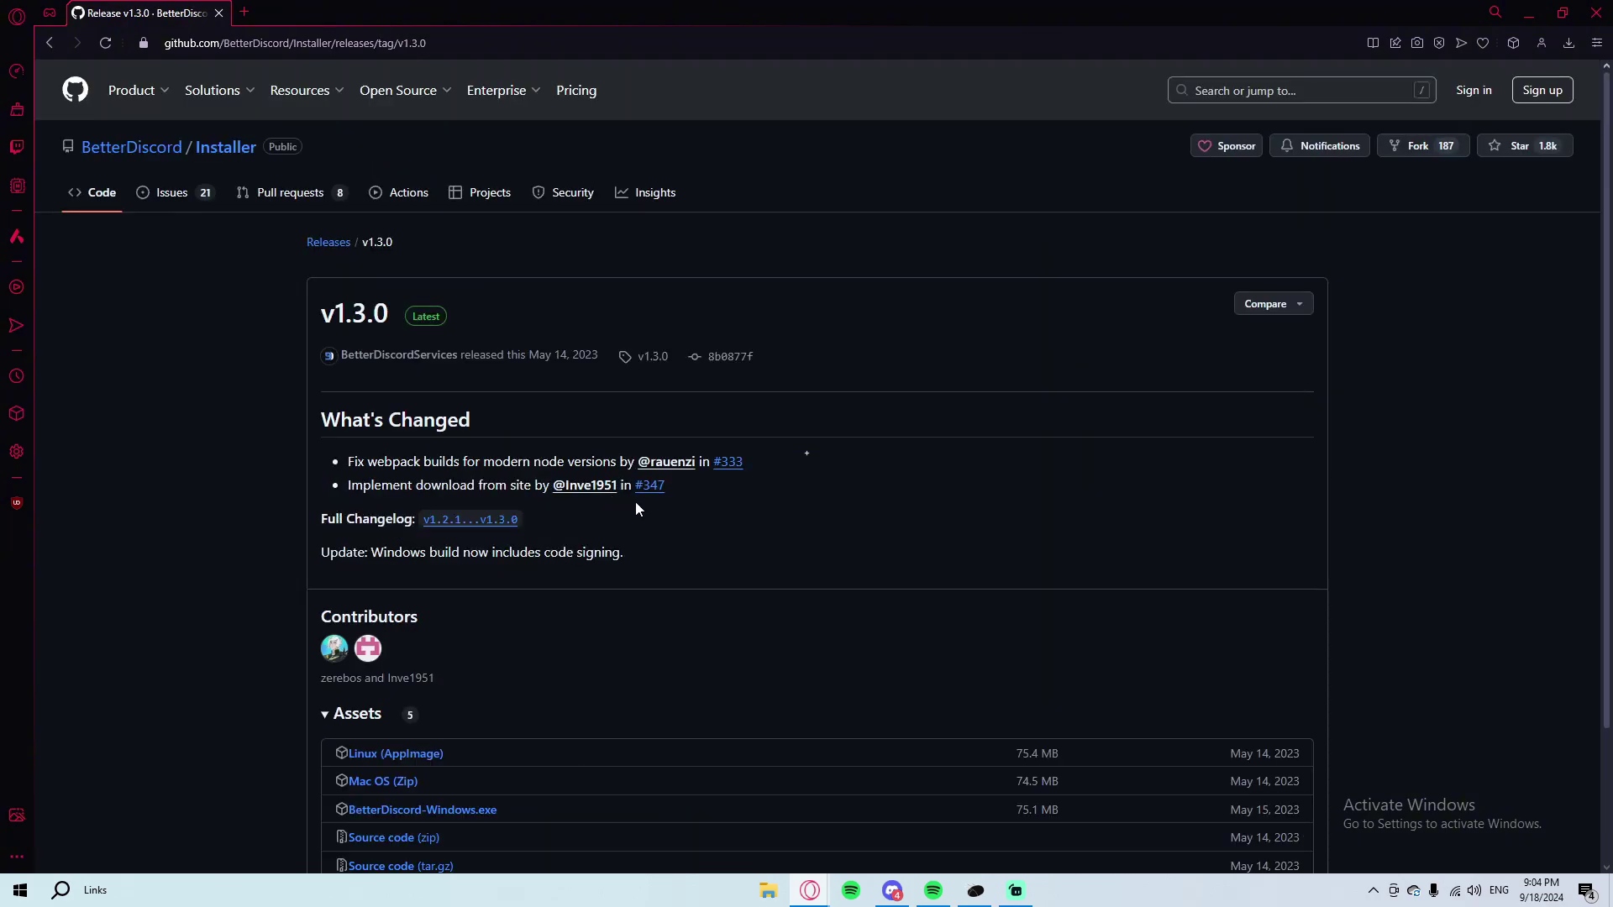
scroll(529, 504, down, 2)
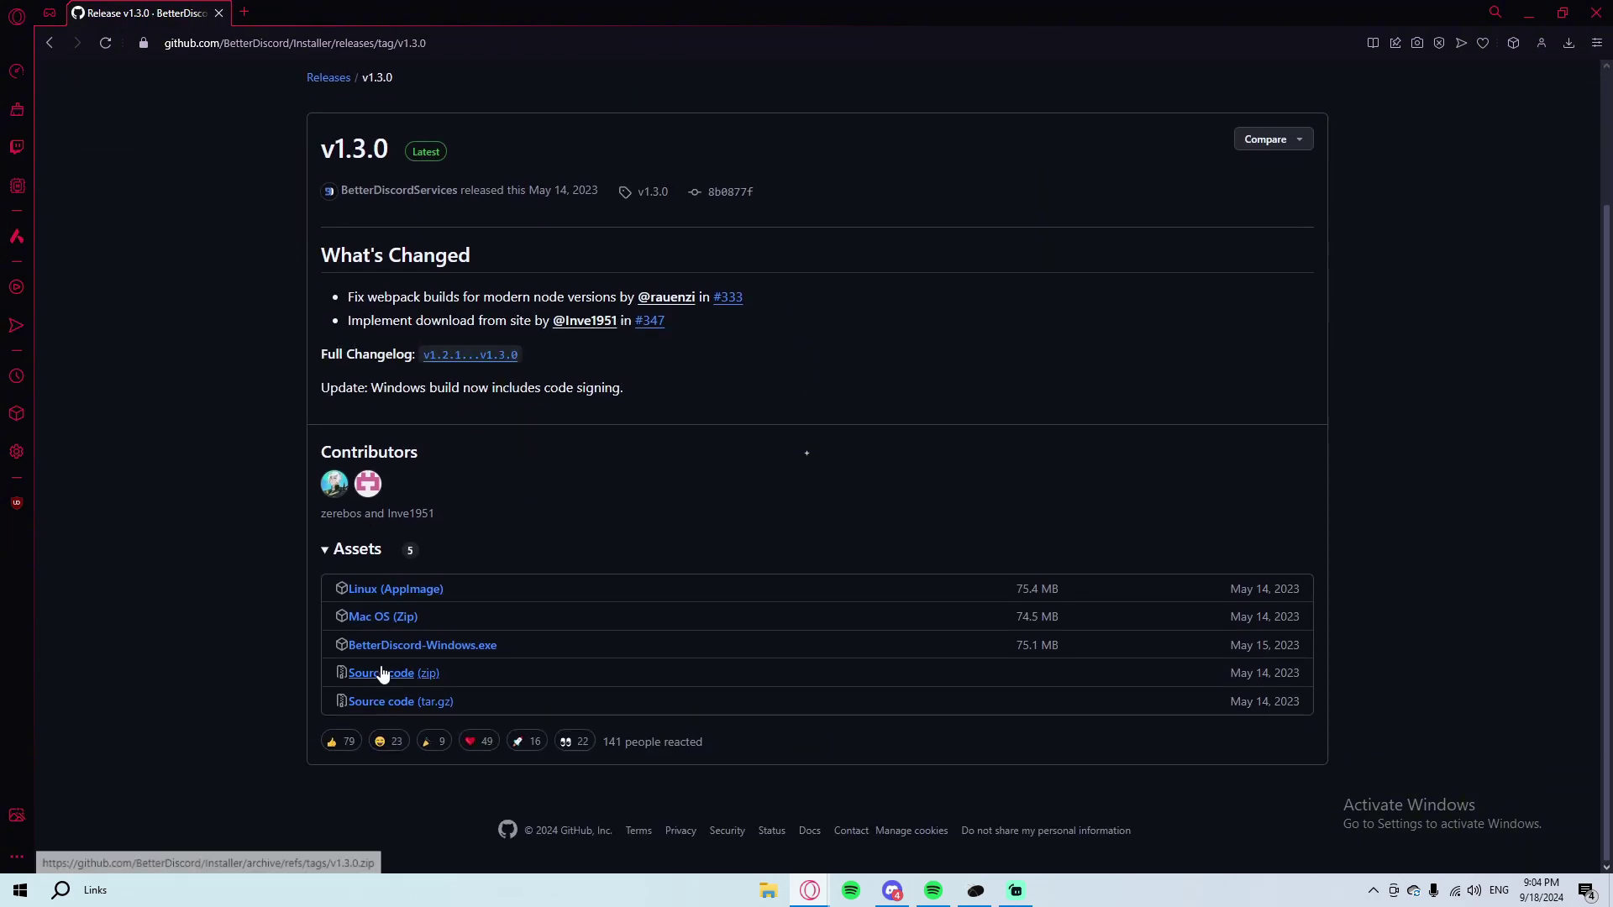
click(401, 644)
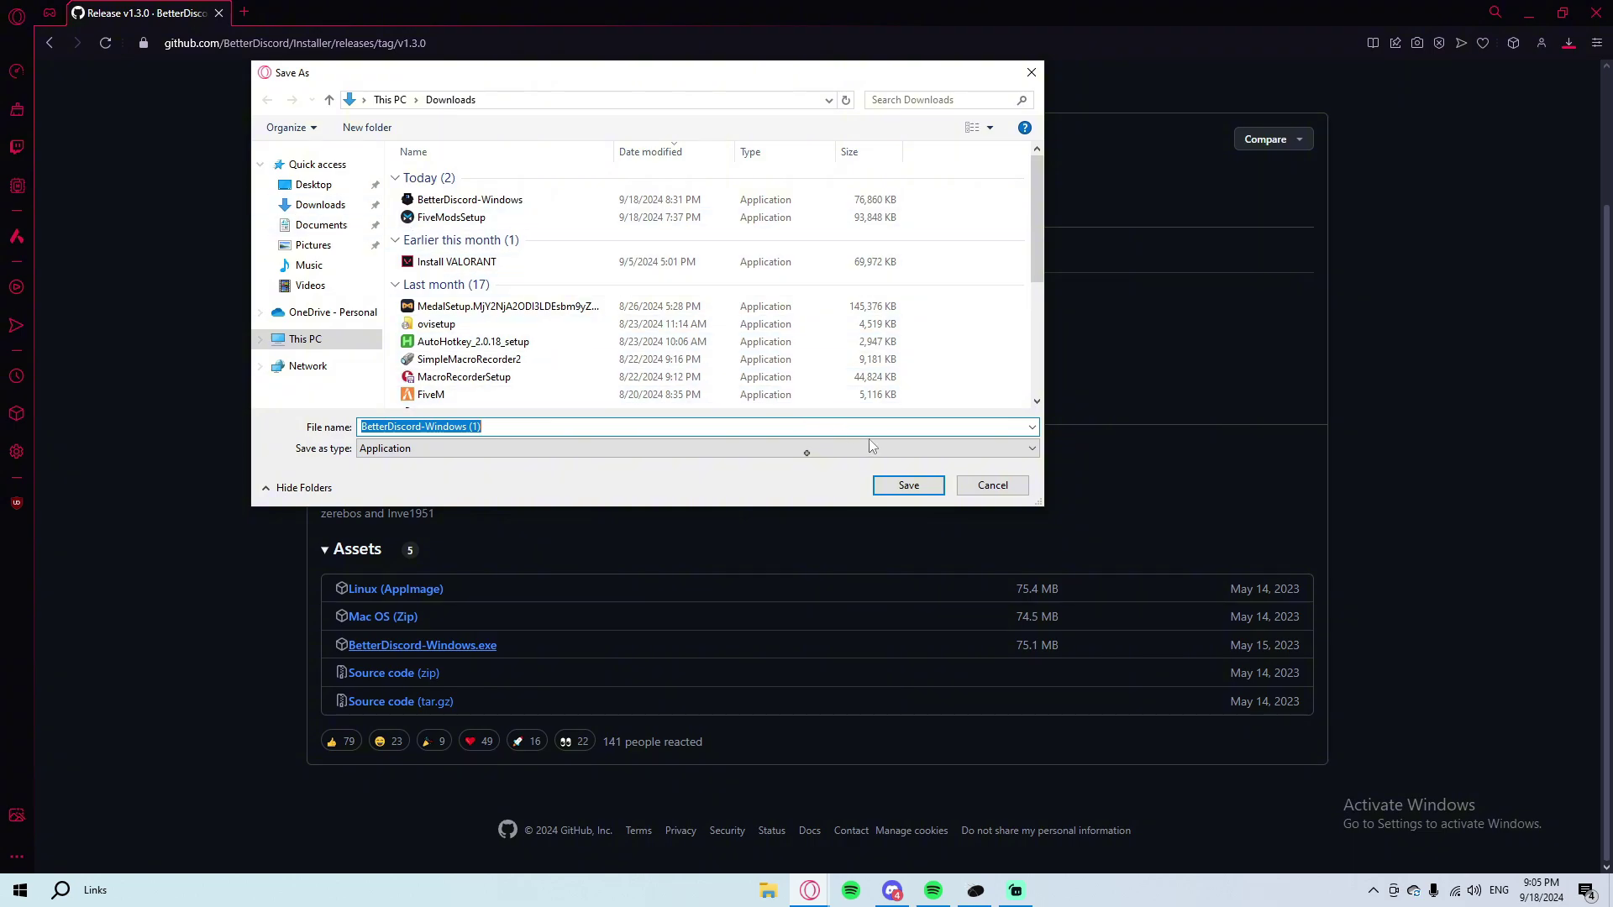
click(908, 486)
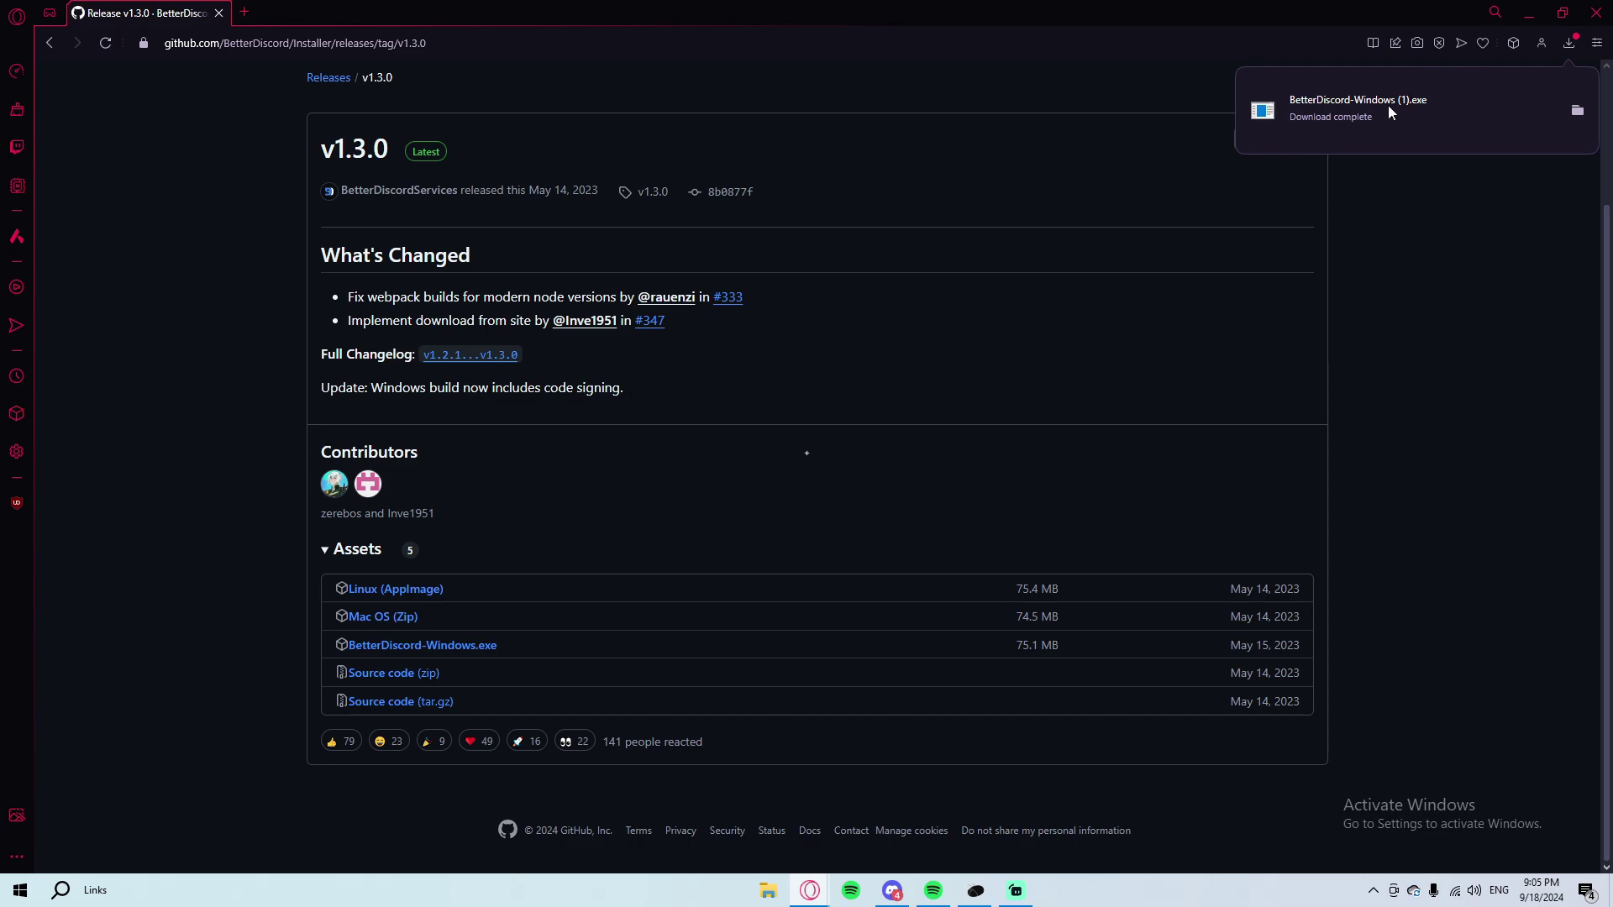
key(alt+Left)
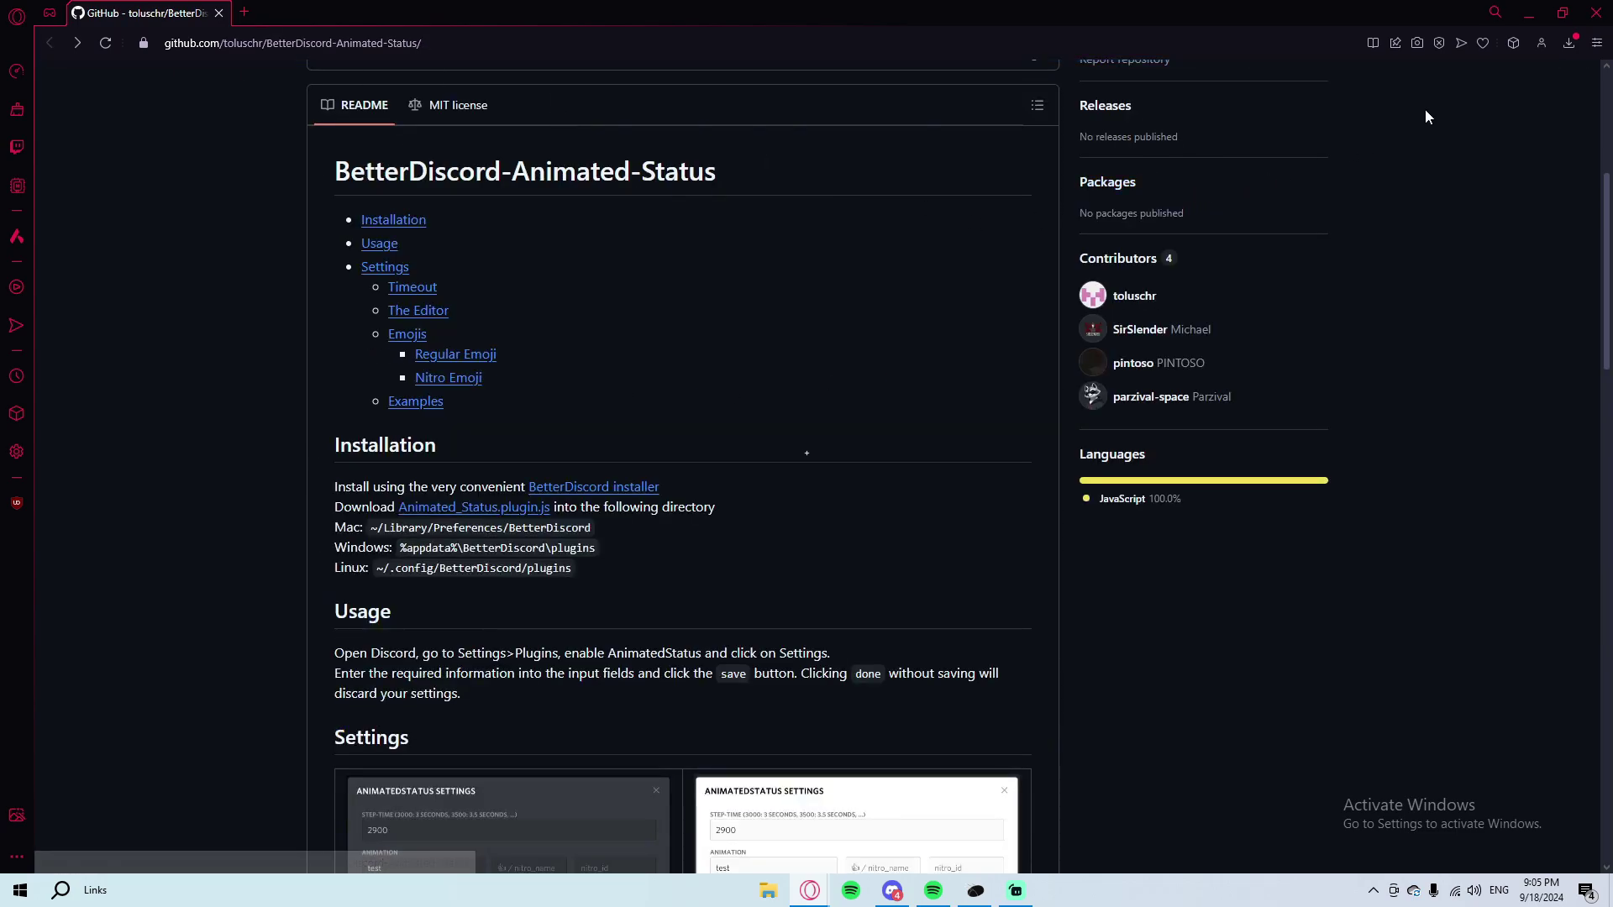
click(1568, 43)
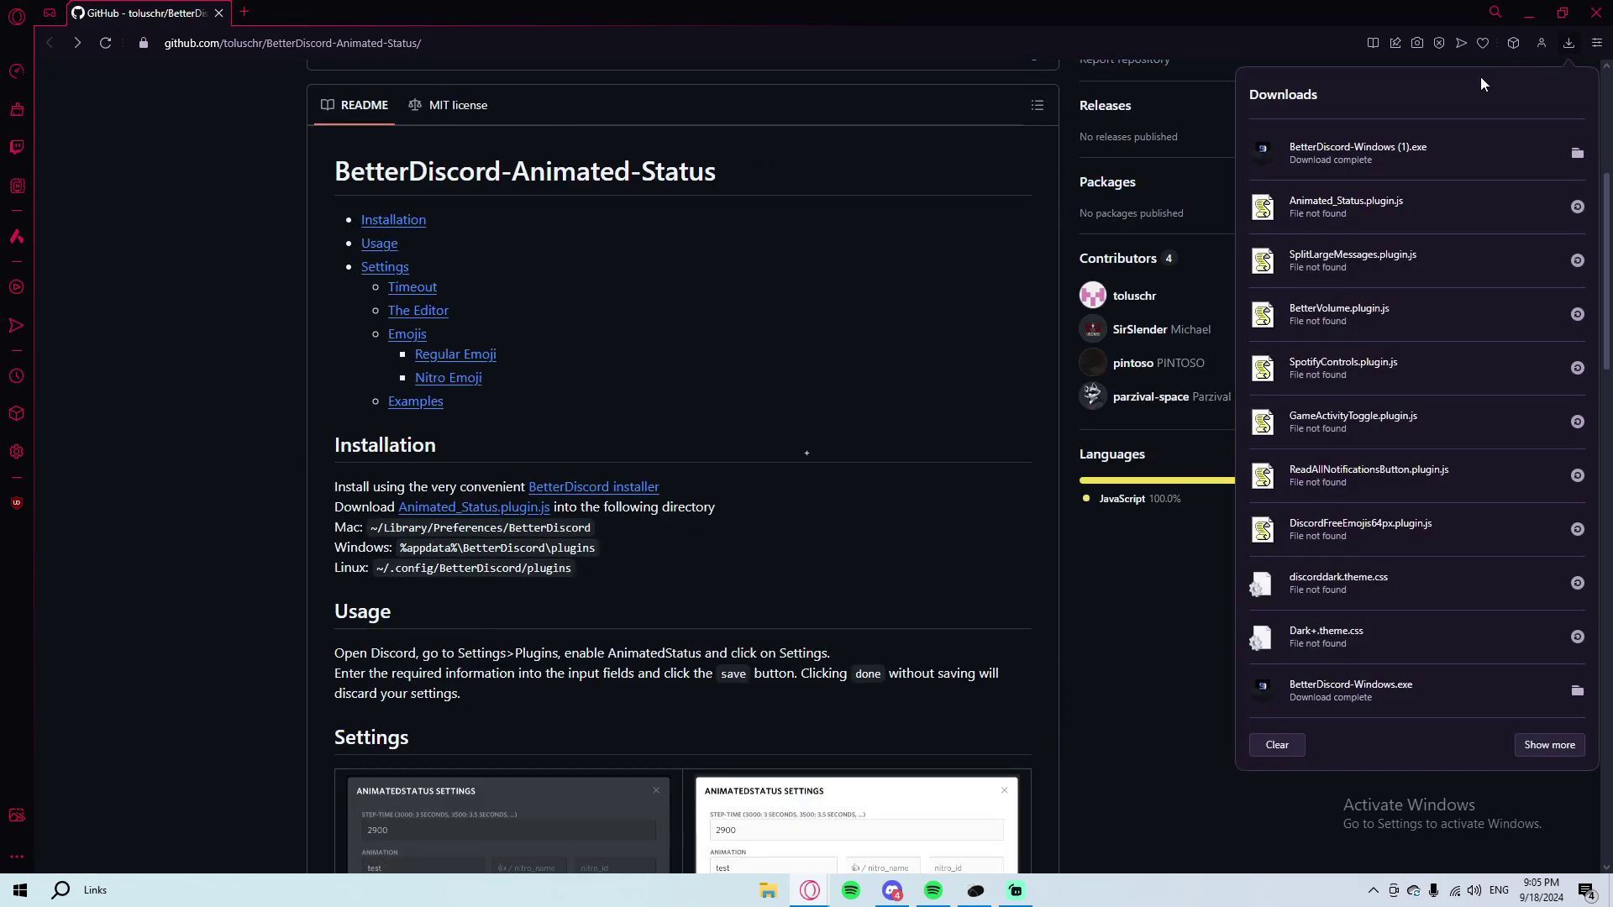
click(1347, 134)
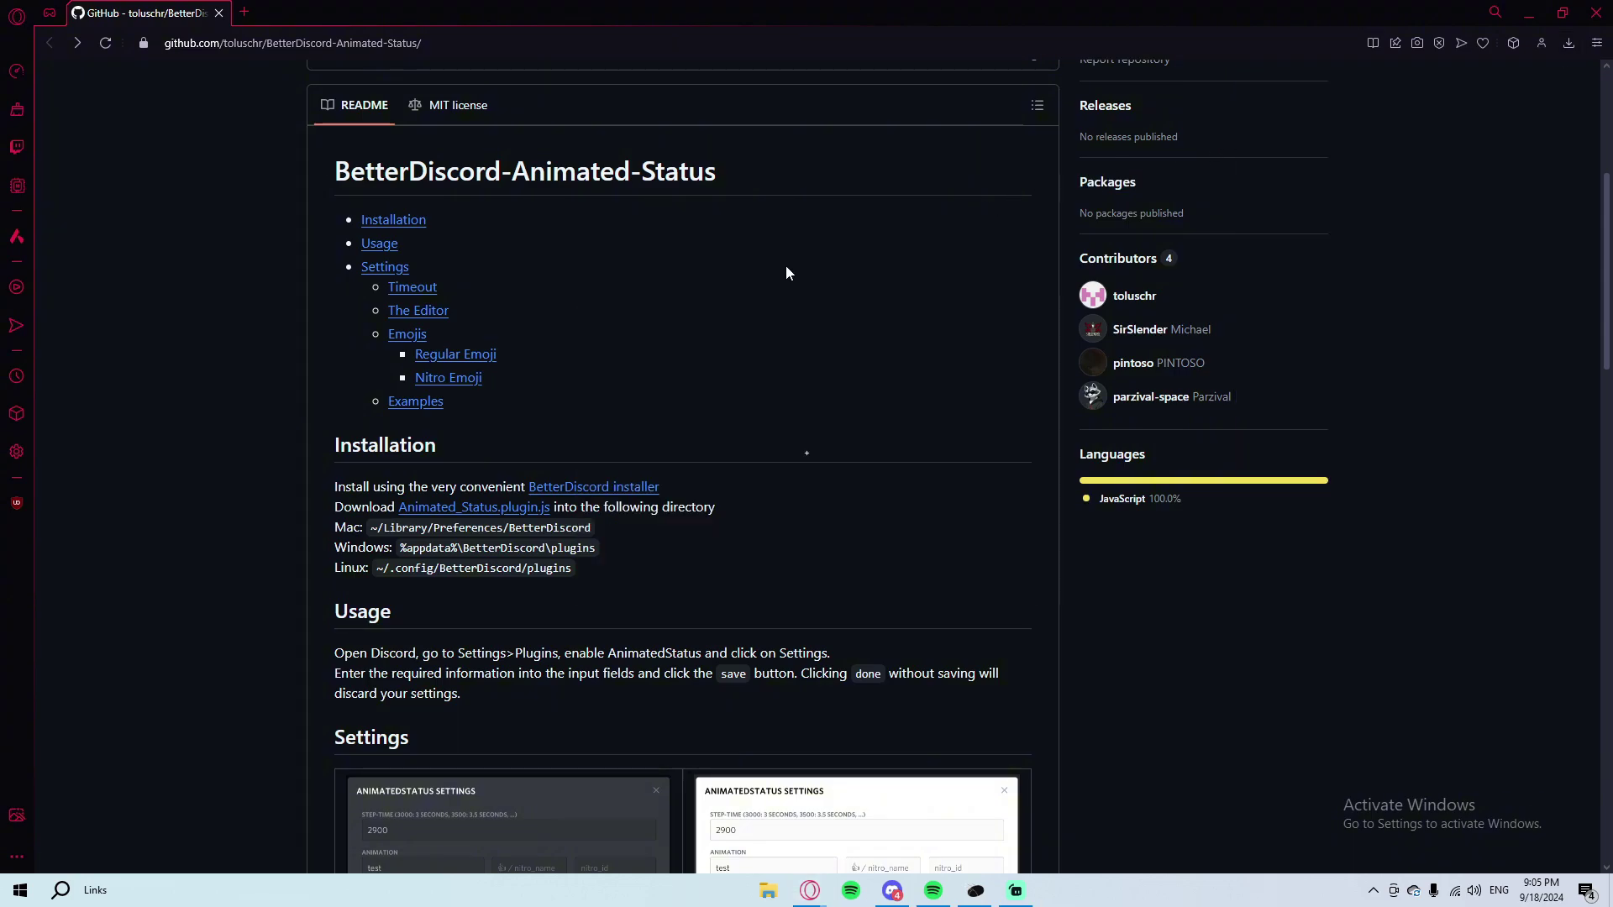
click(634, 529)
click(999, 558)
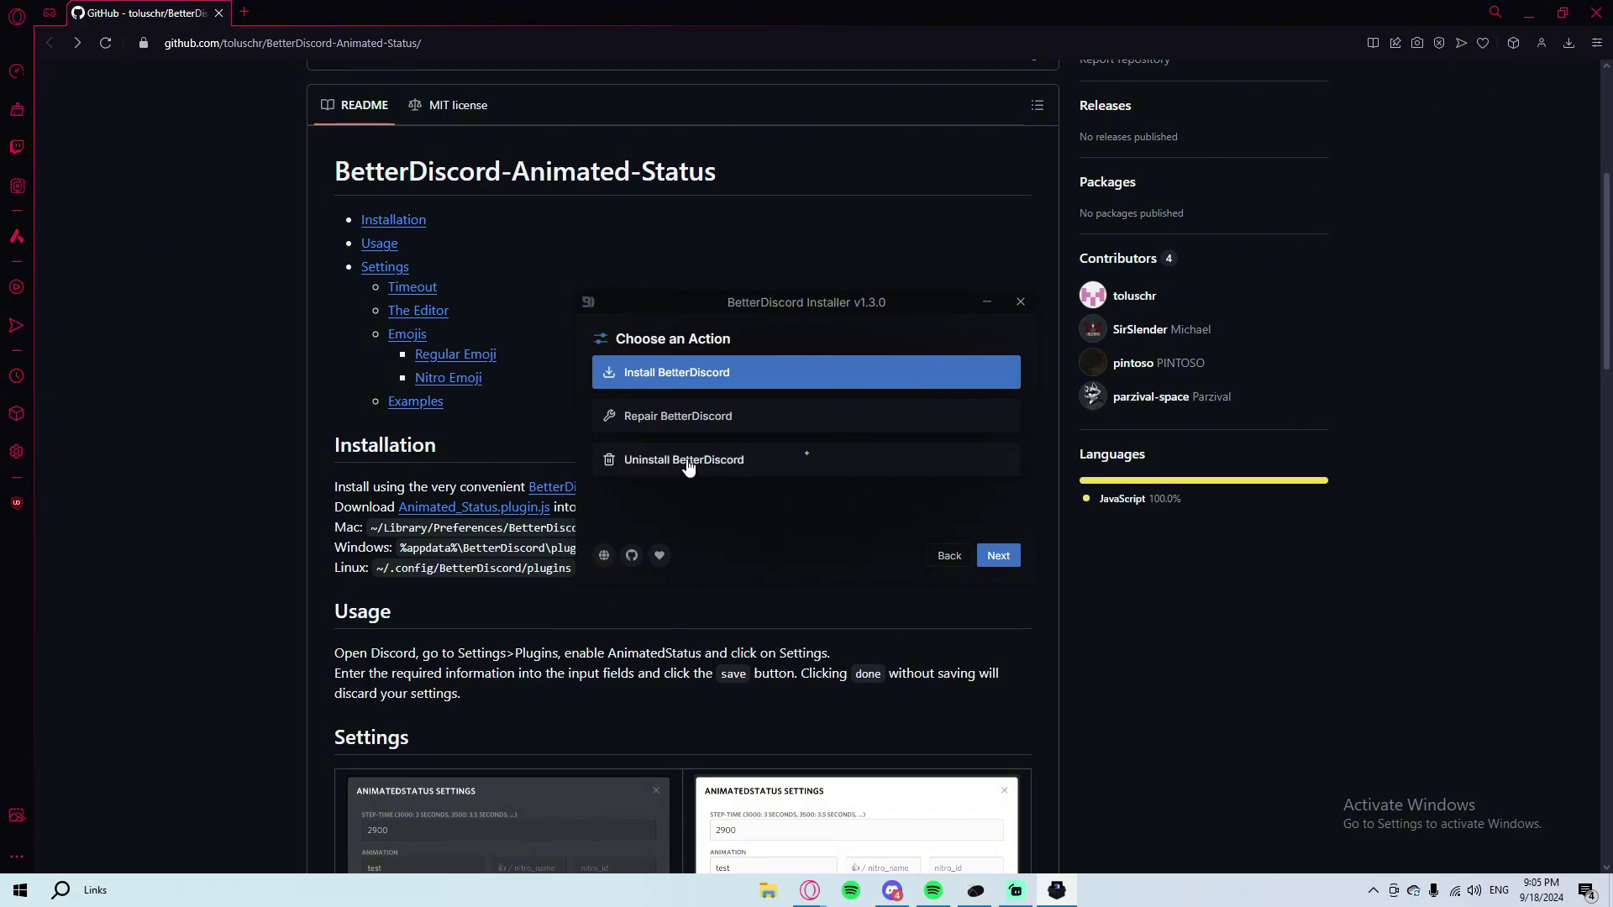
click(1021, 304)
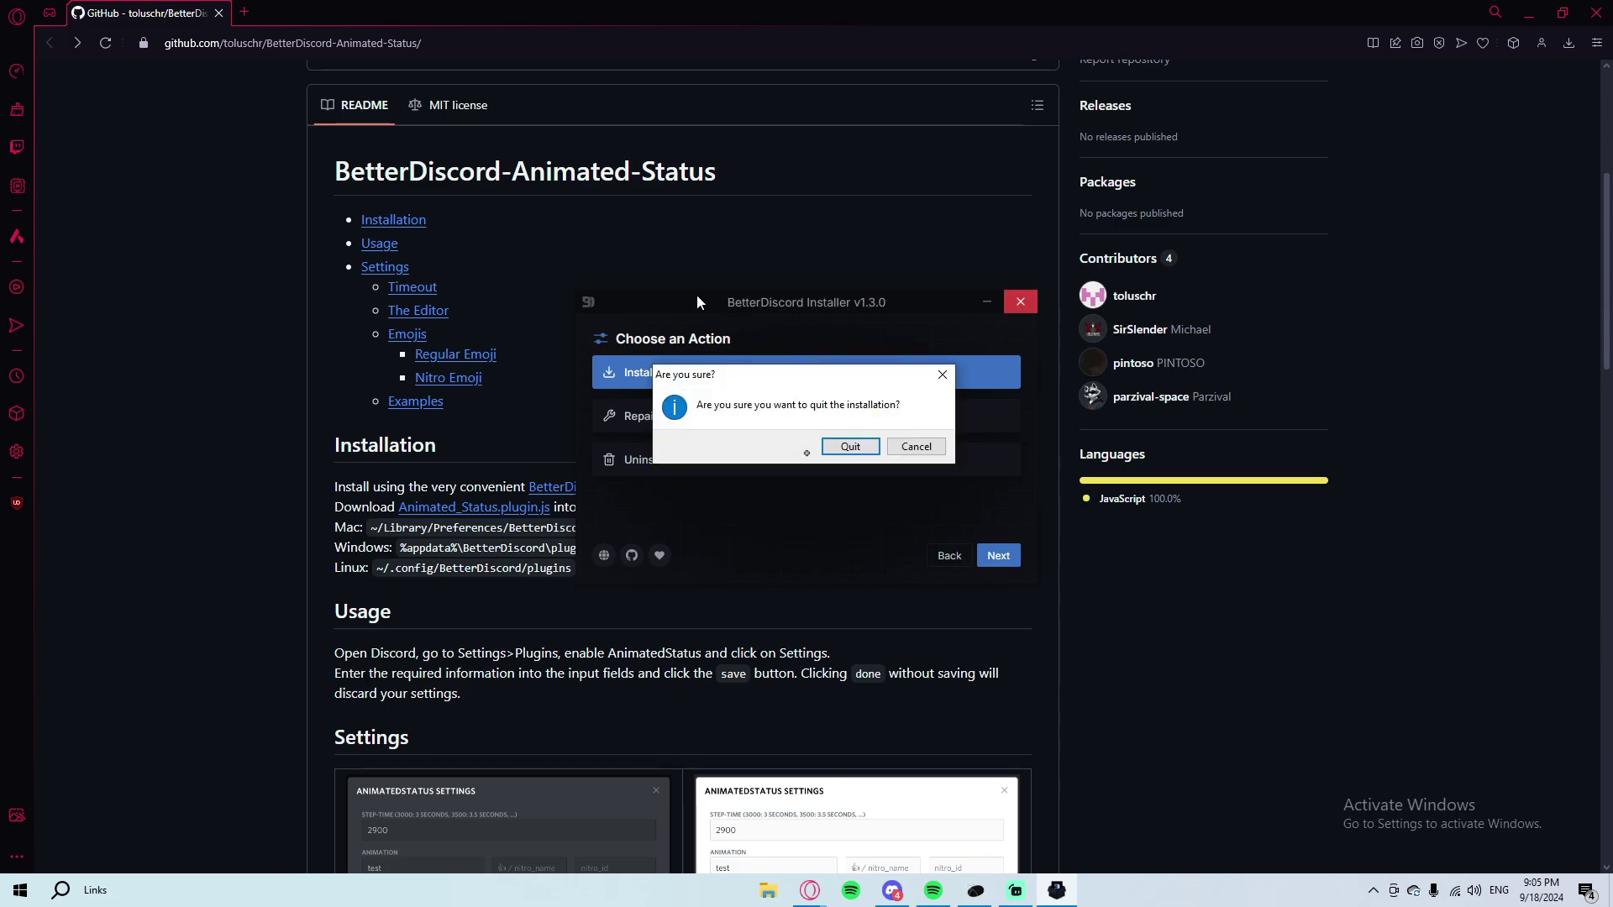
key(Return)
scroll(504, 387, down, 4)
- Preview the Animated_Status.plugin.js file page, then go back to the README
scroll(486, 399, up, 3)
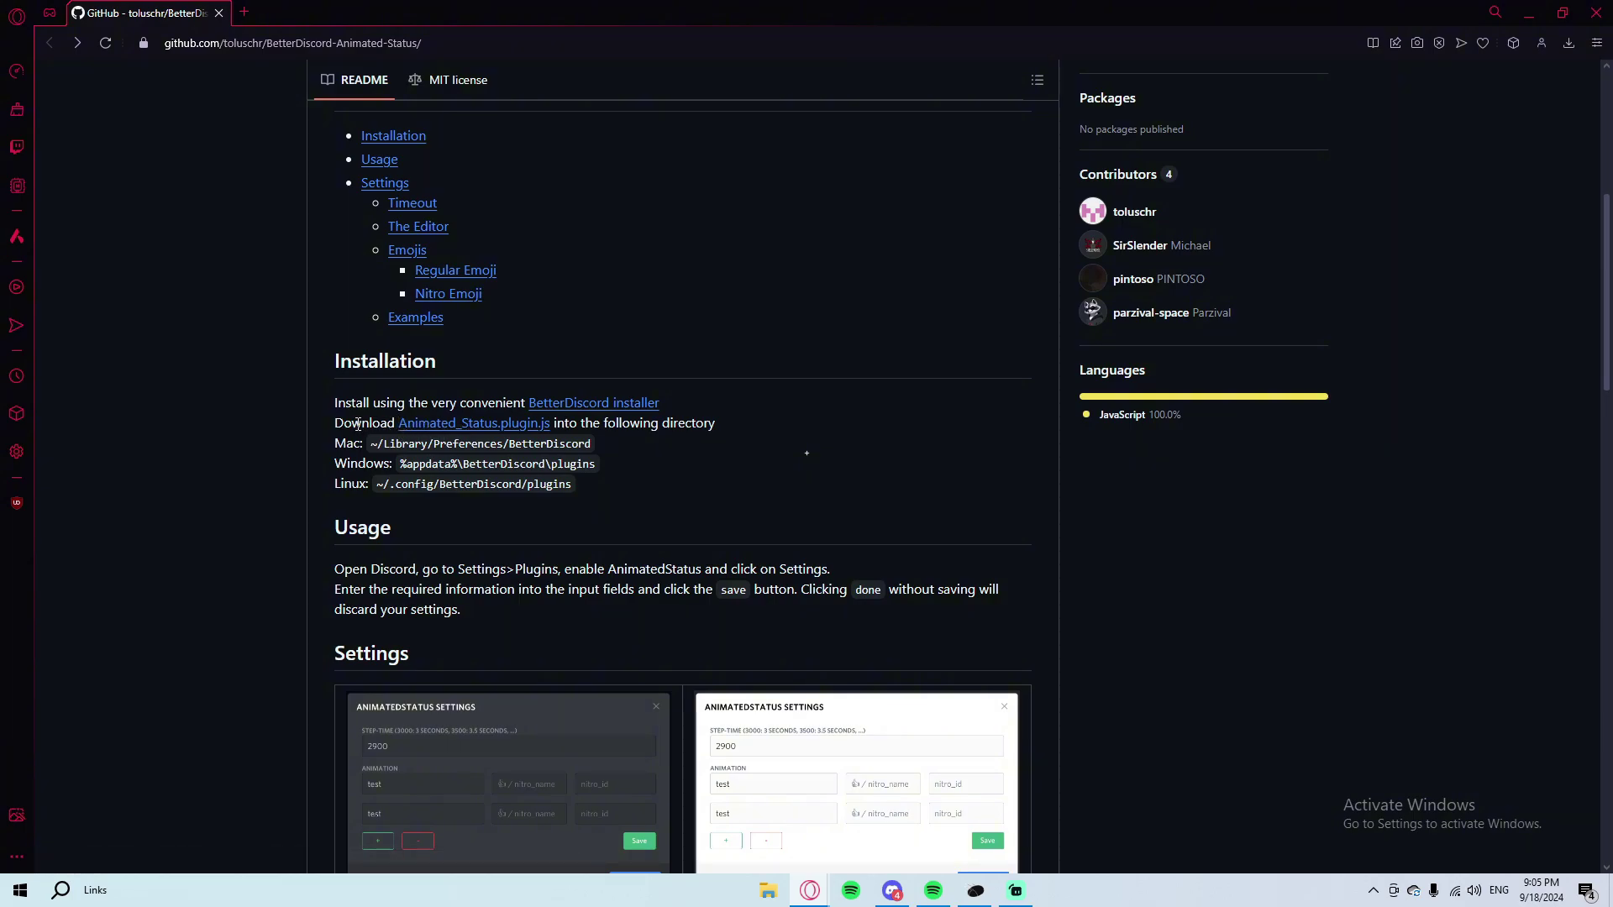
click(411, 430)
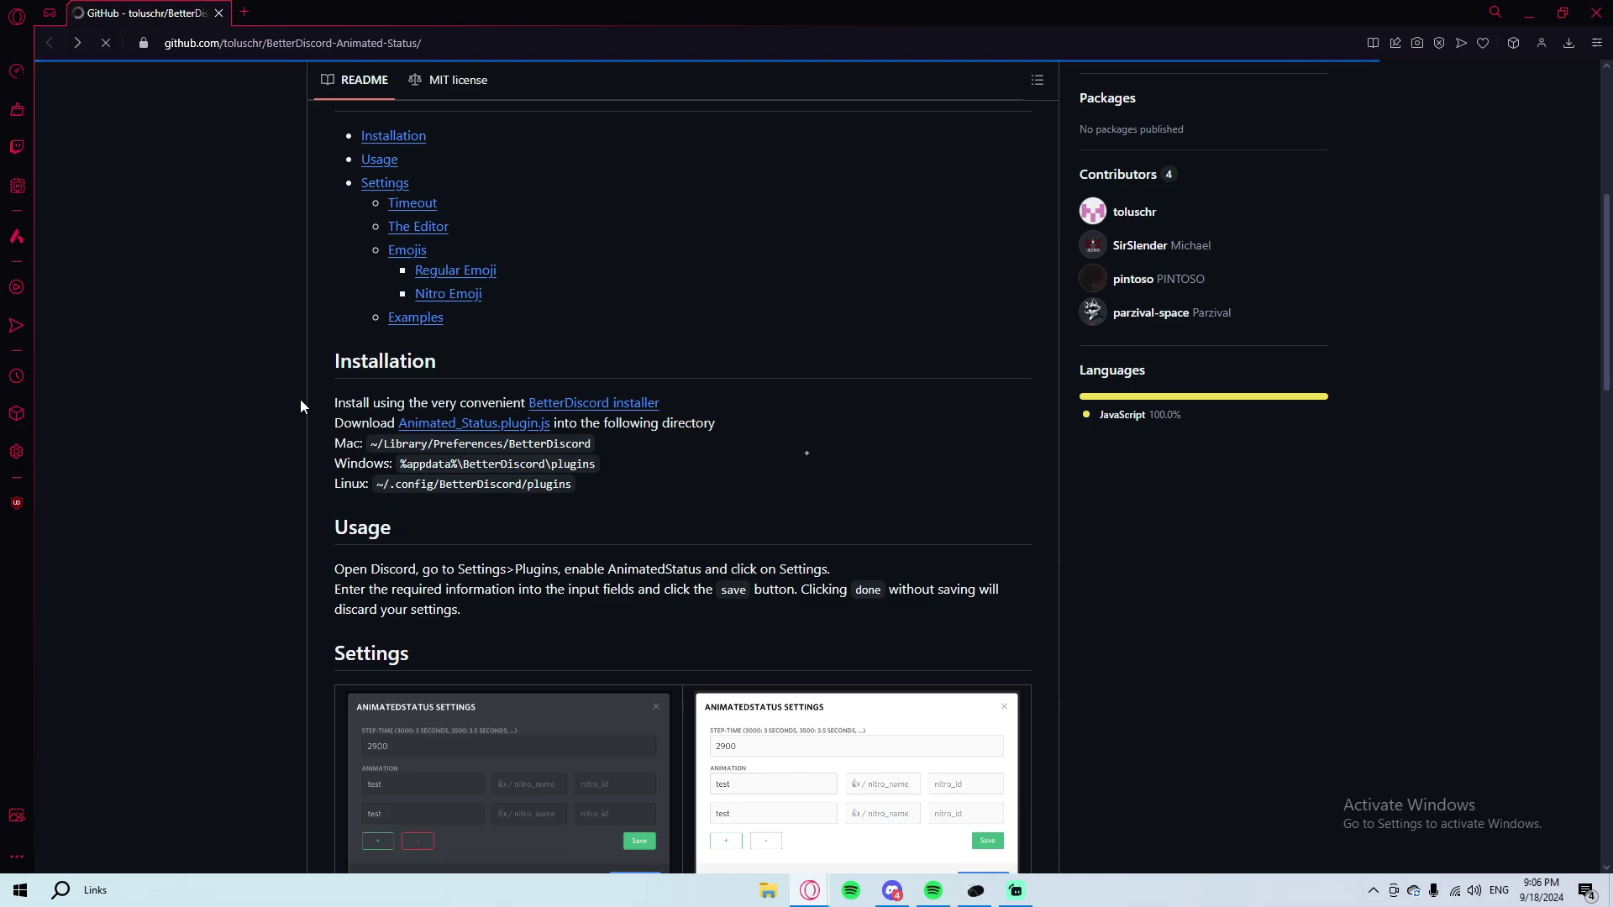
scroll(321, 405, down, 5)
scroll(335, 406, up, 5)
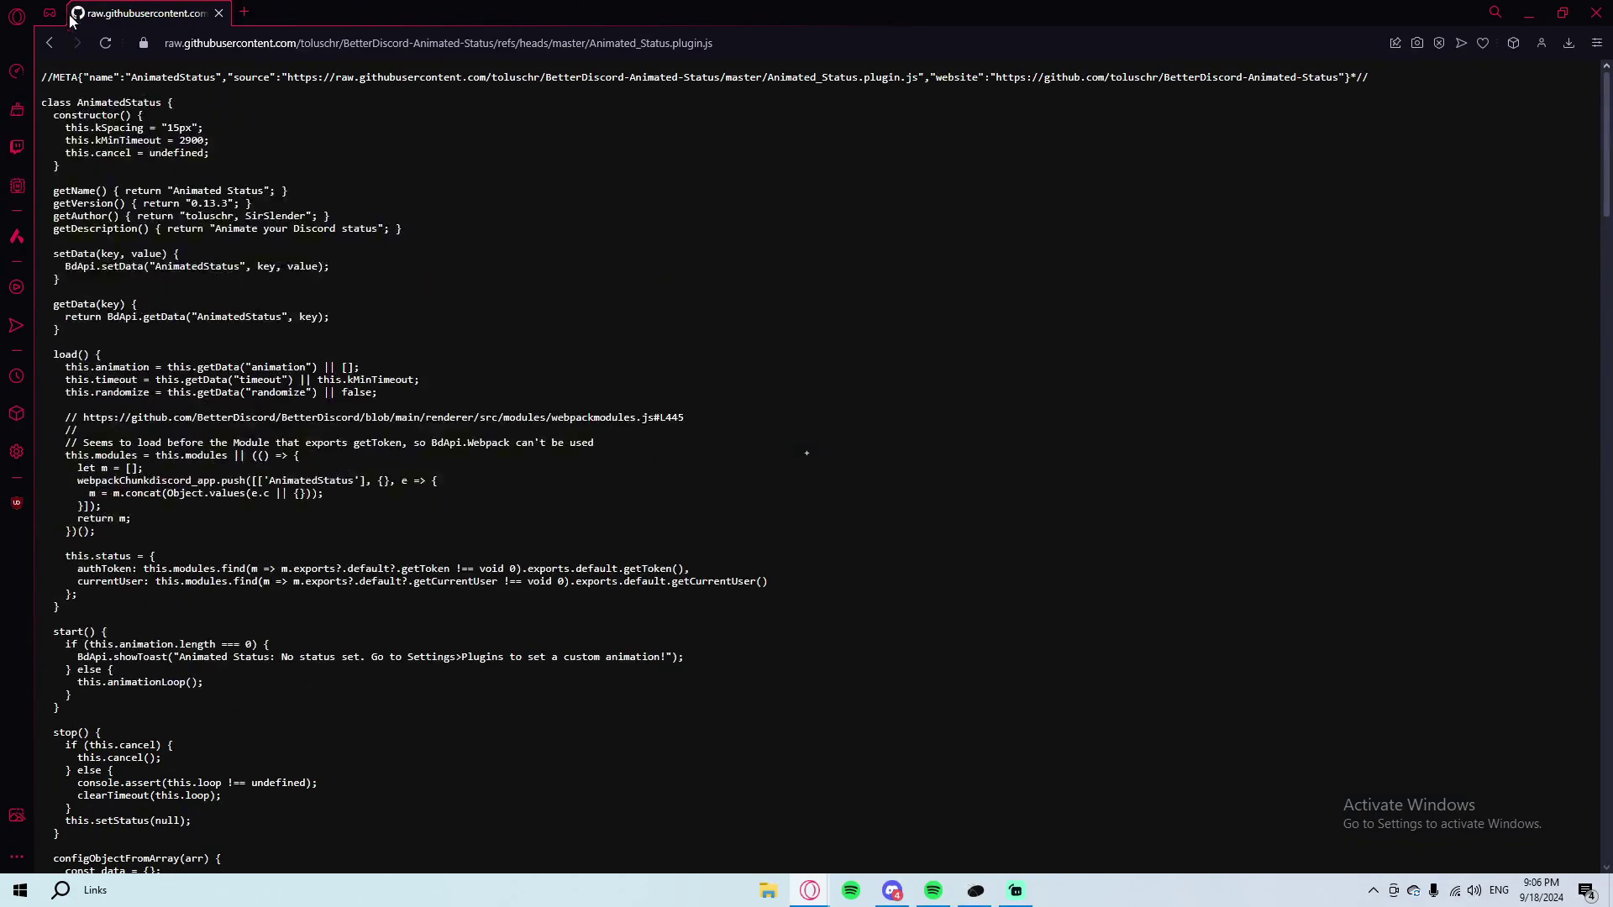
key(alt+Left)
- Save the linked Animated_Status.plugin.js into Downloads and bring Discord forward
right_click(456, 425)
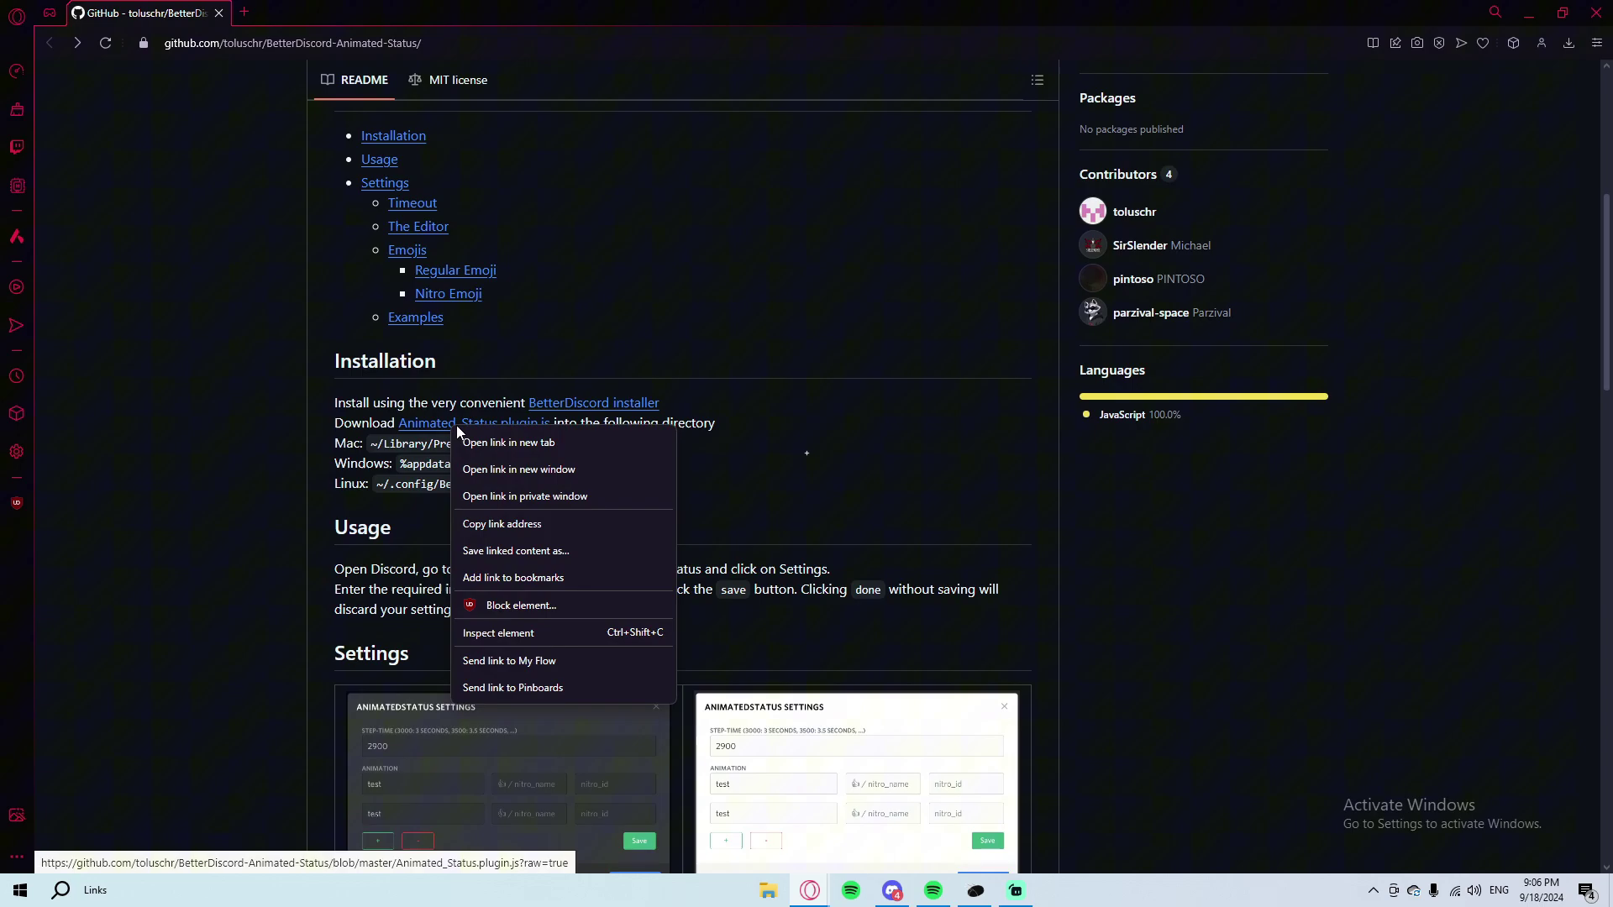
click(482, 552)
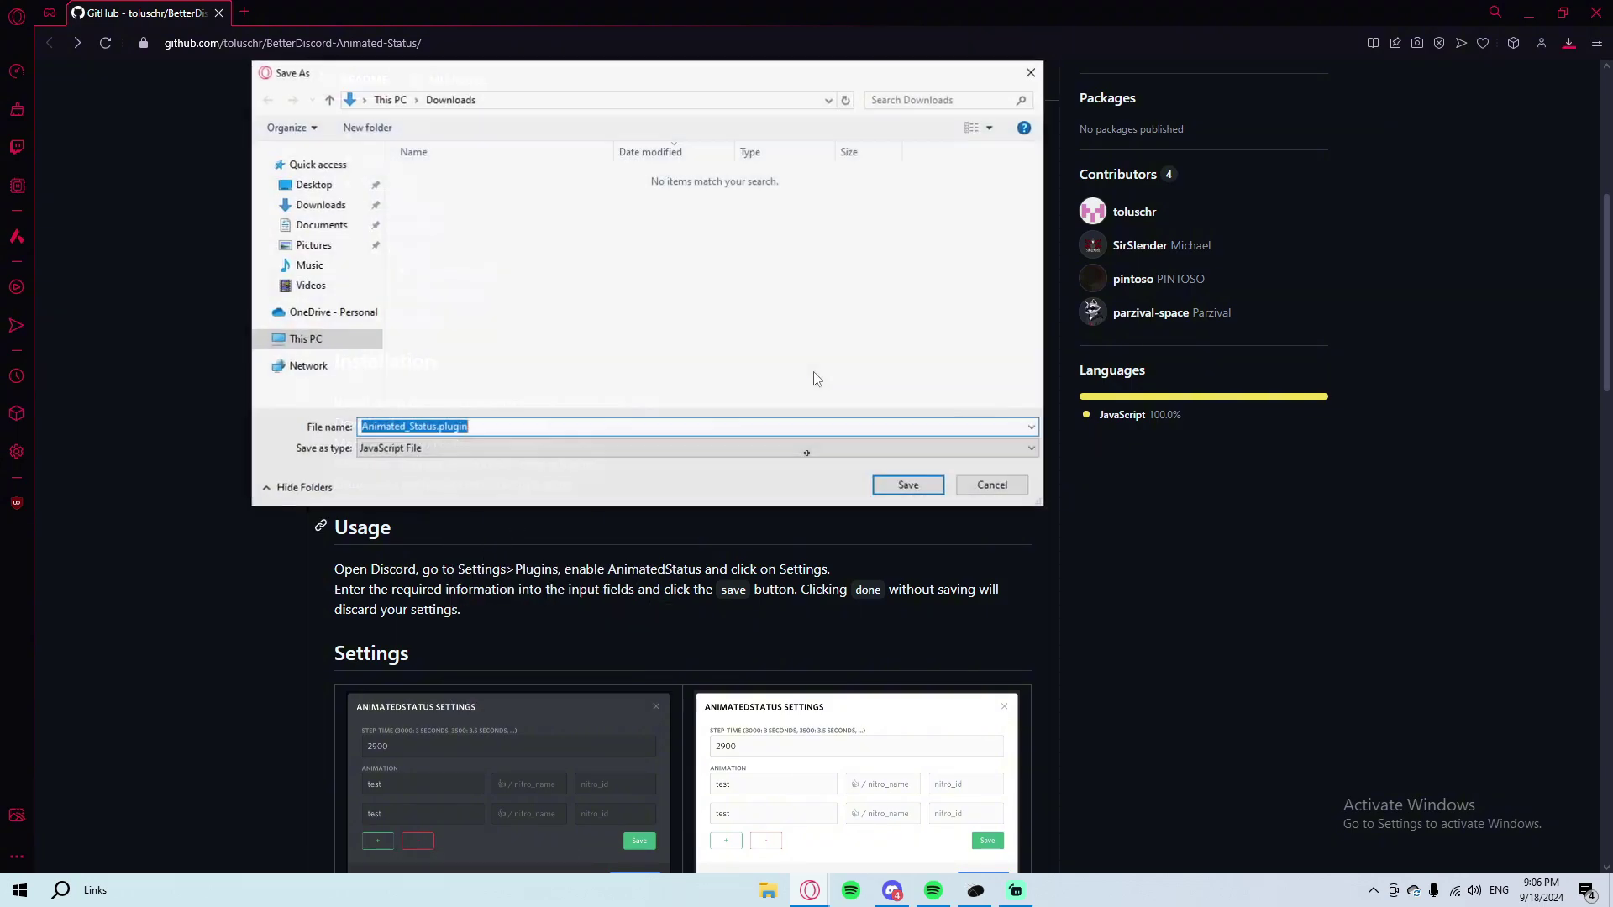
click(317, 205)
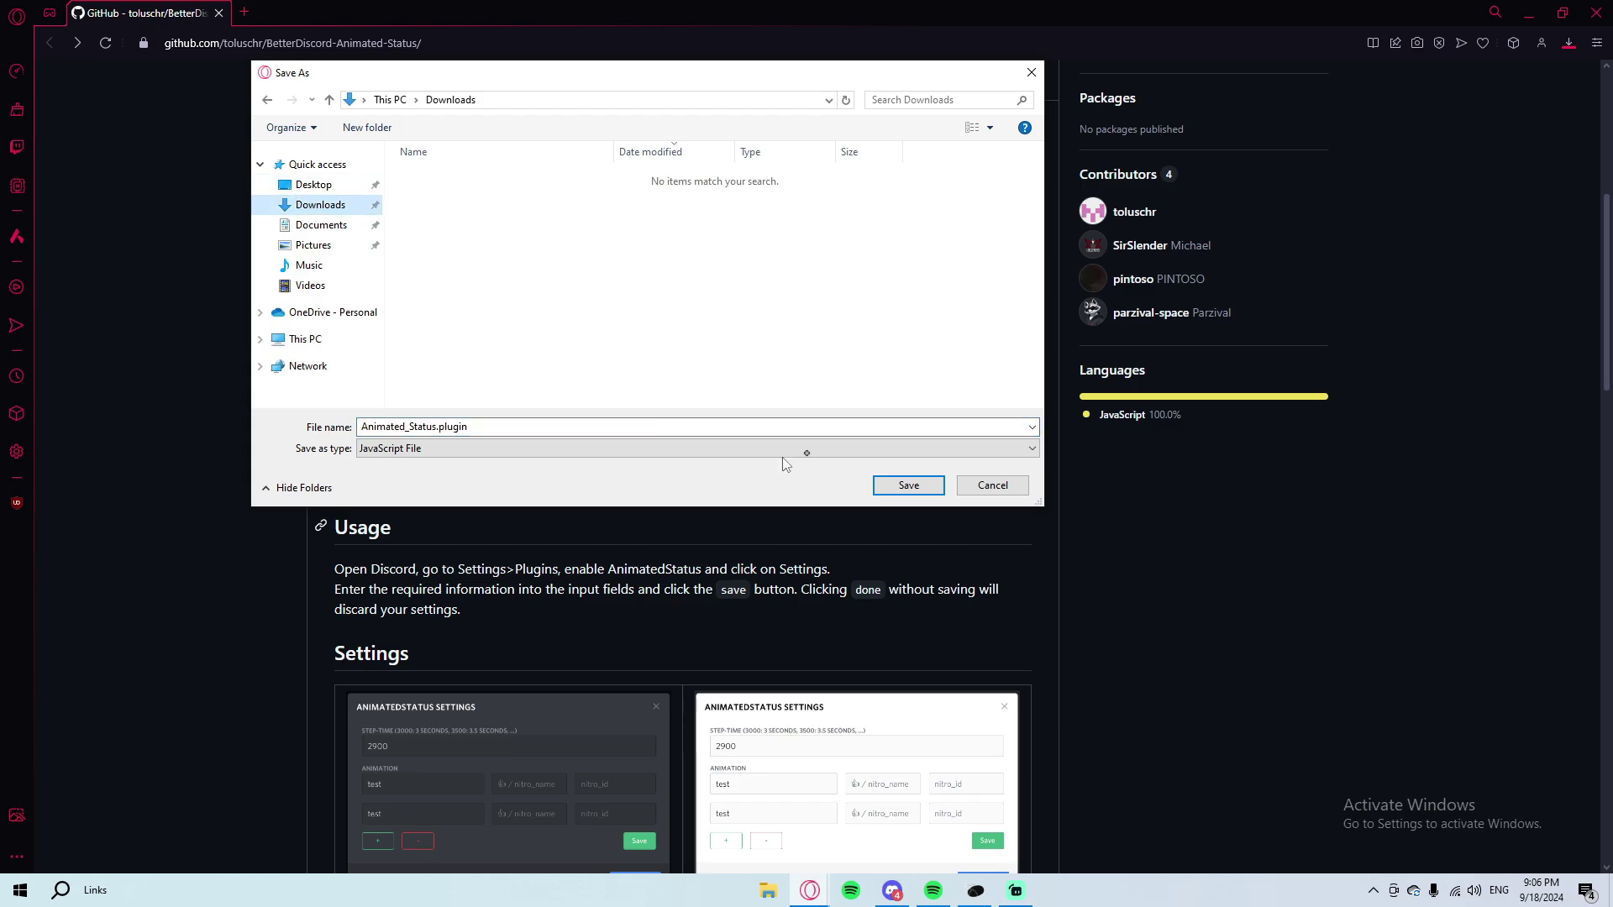
click(908, 485)
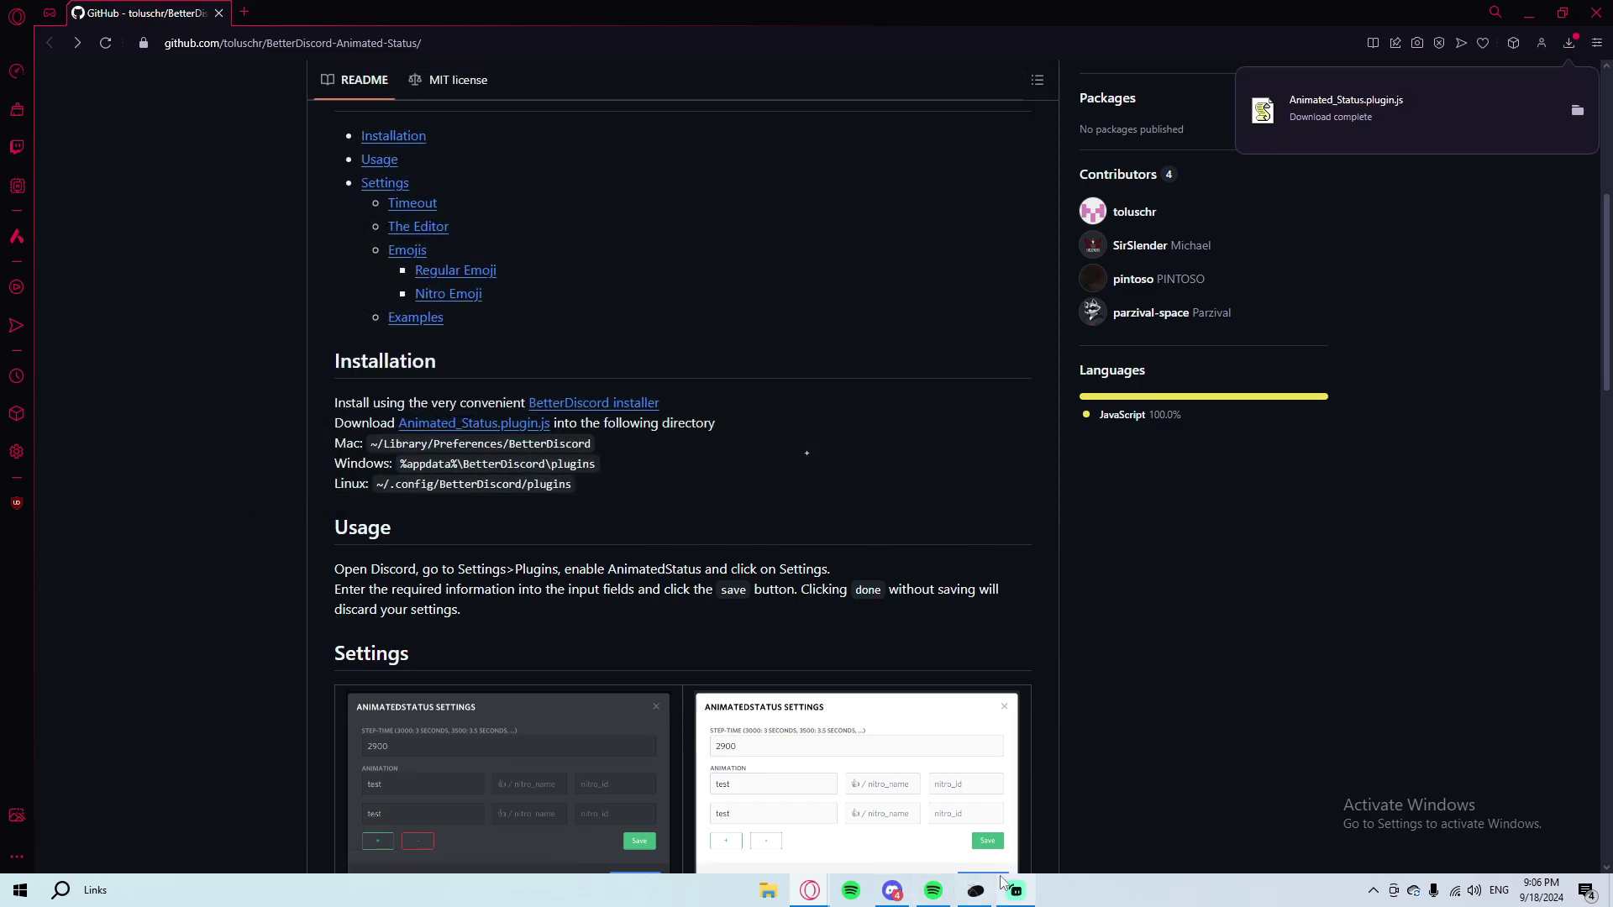
click(892, 890)
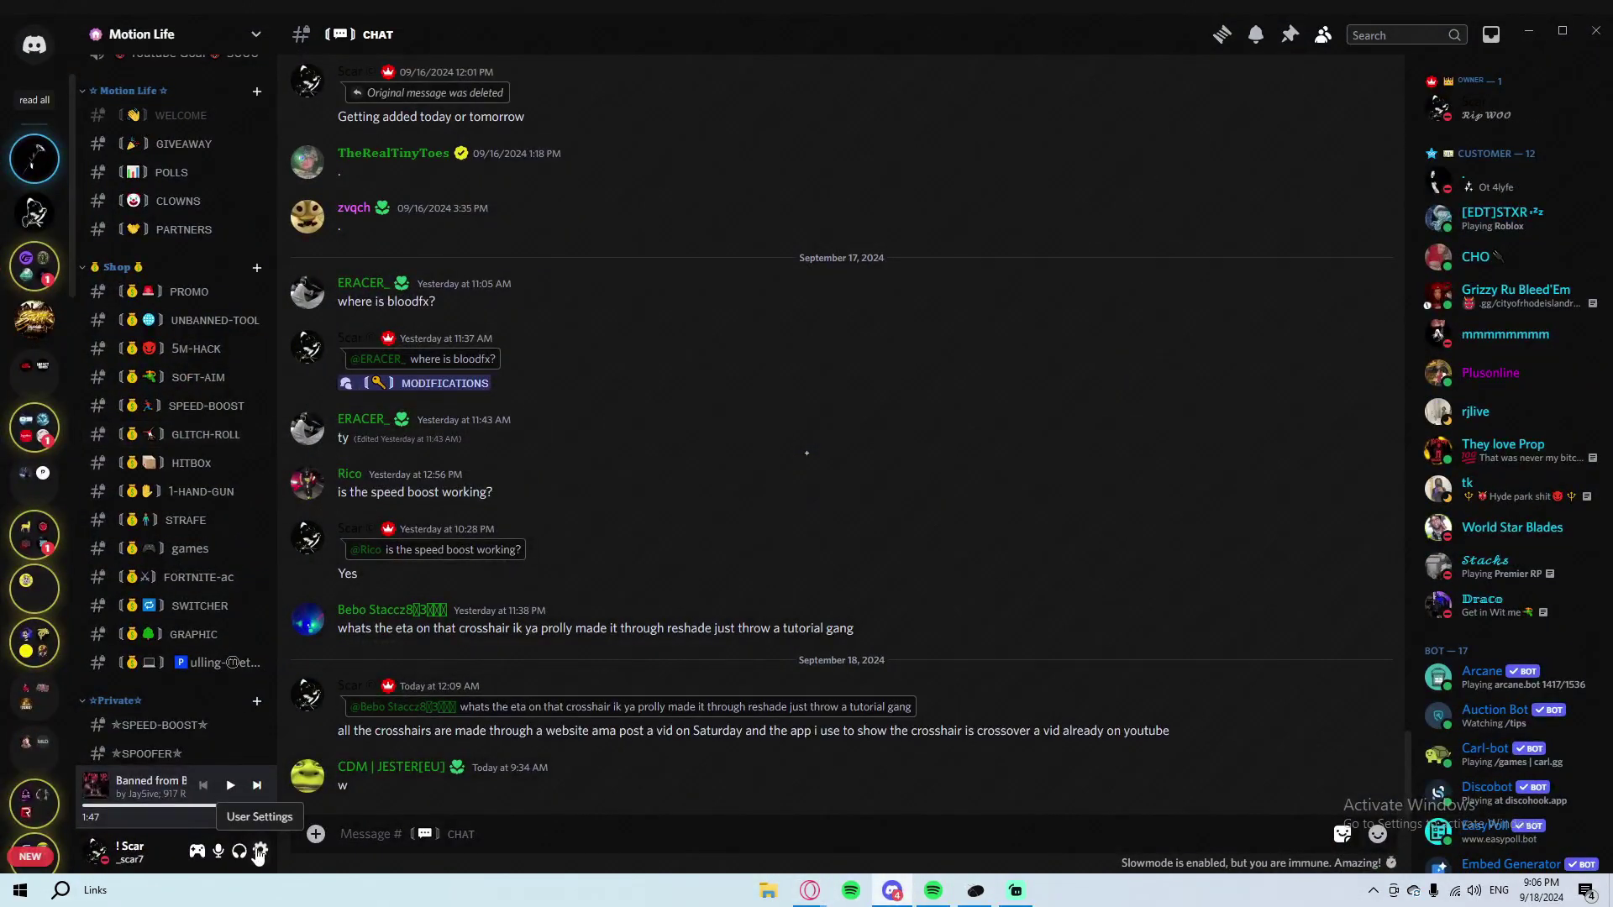
- Open User Settings, go to BetterDiscord Plugins, and open the plugins folder
click(260, 851)
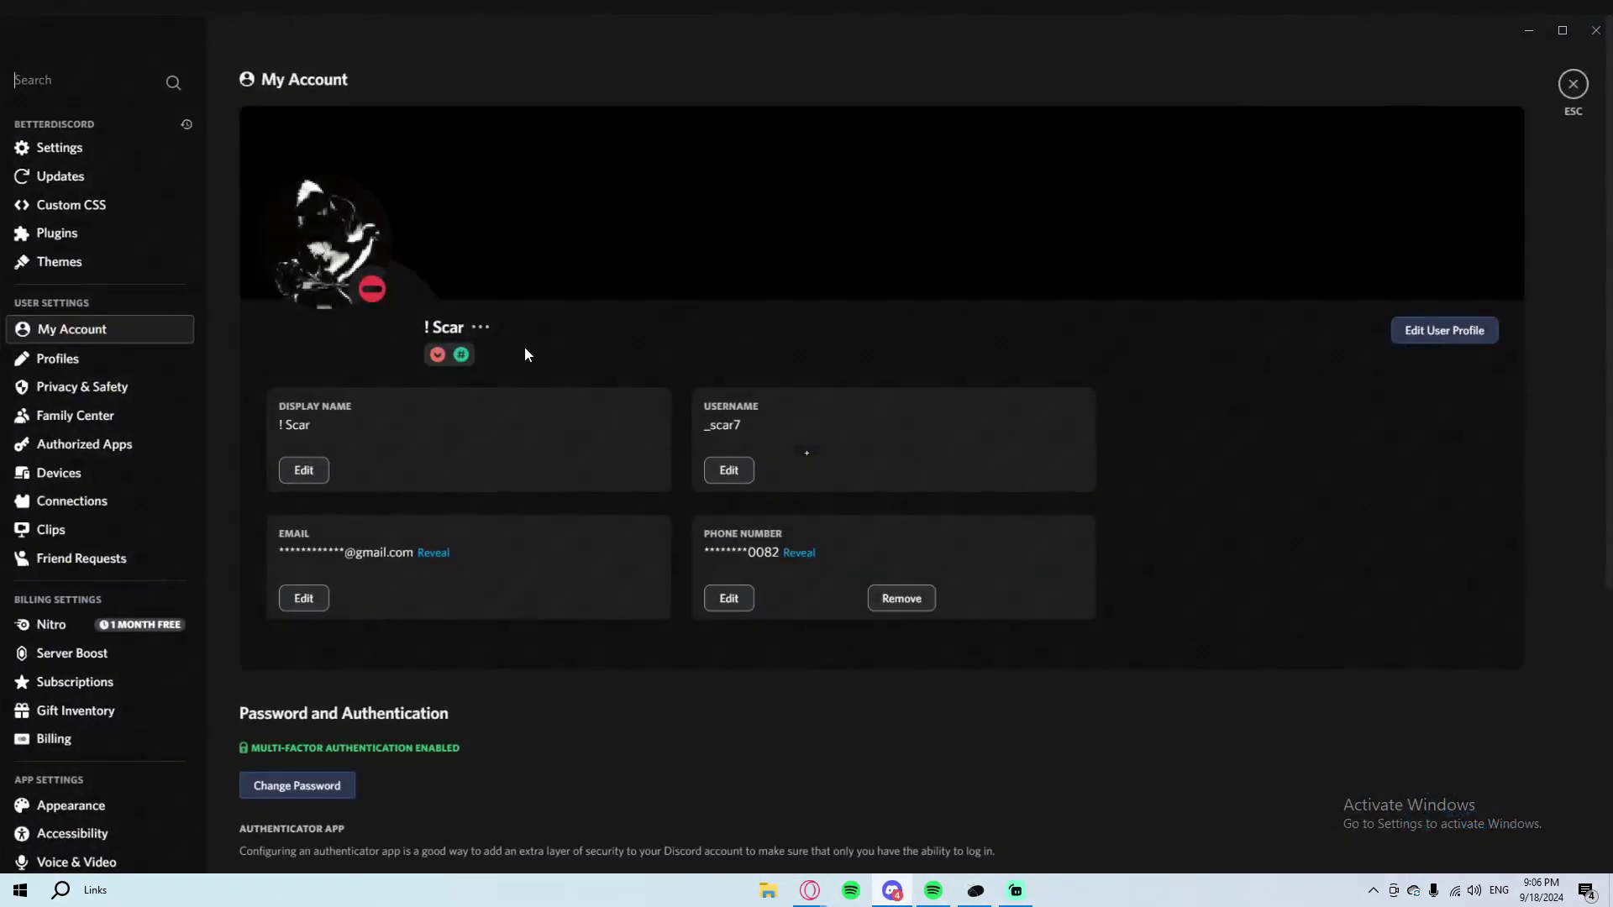
click(74, 235)
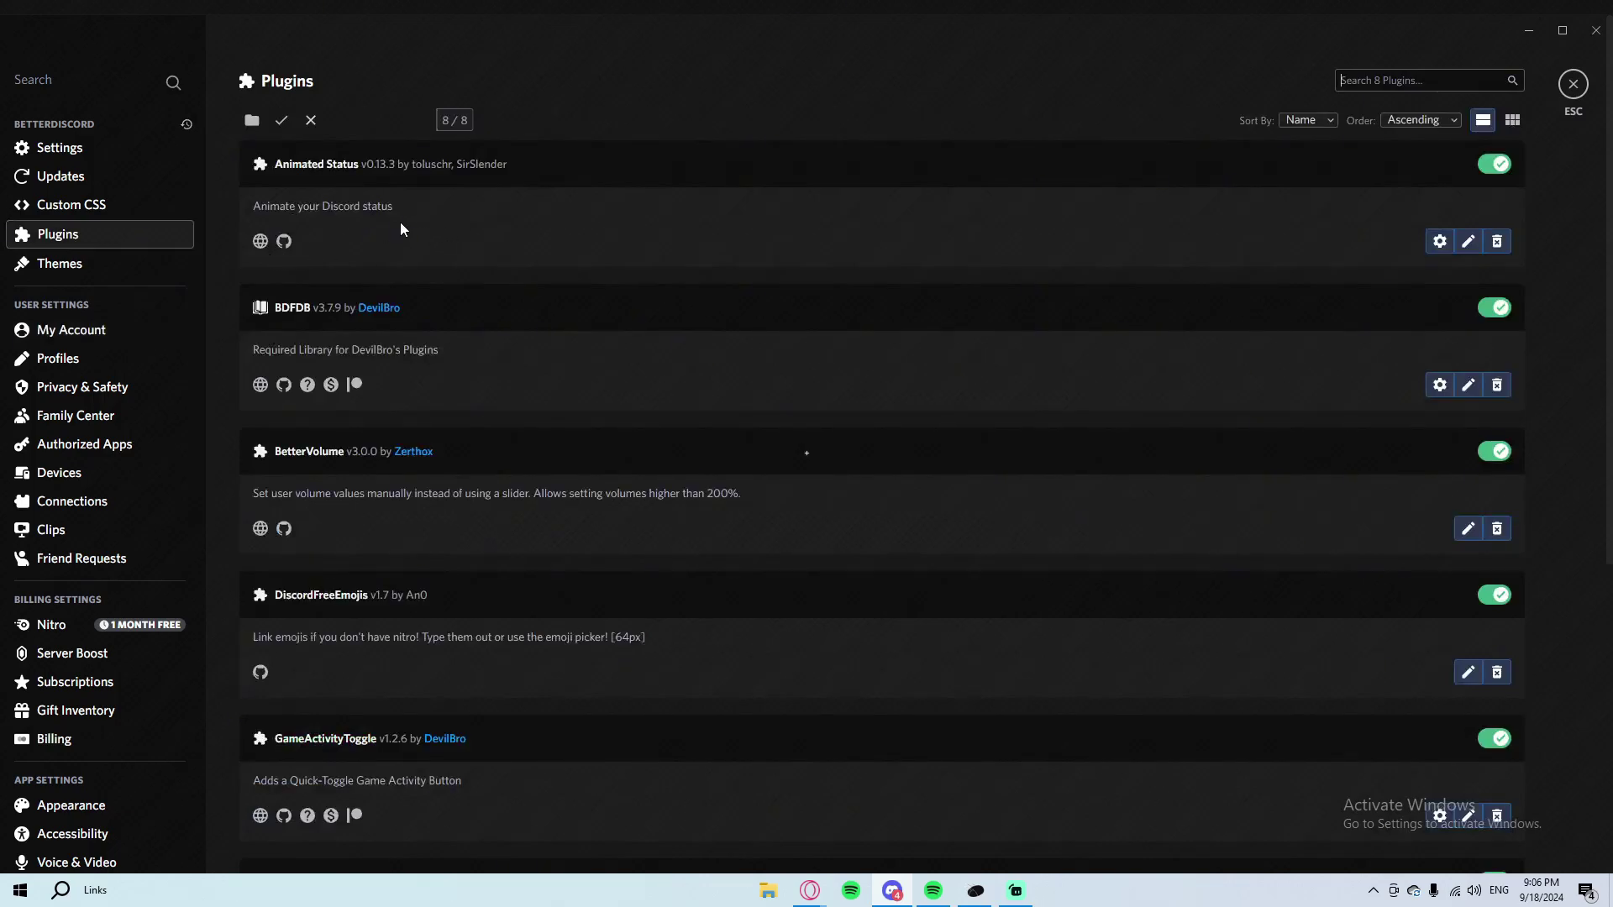
click(252, 120)
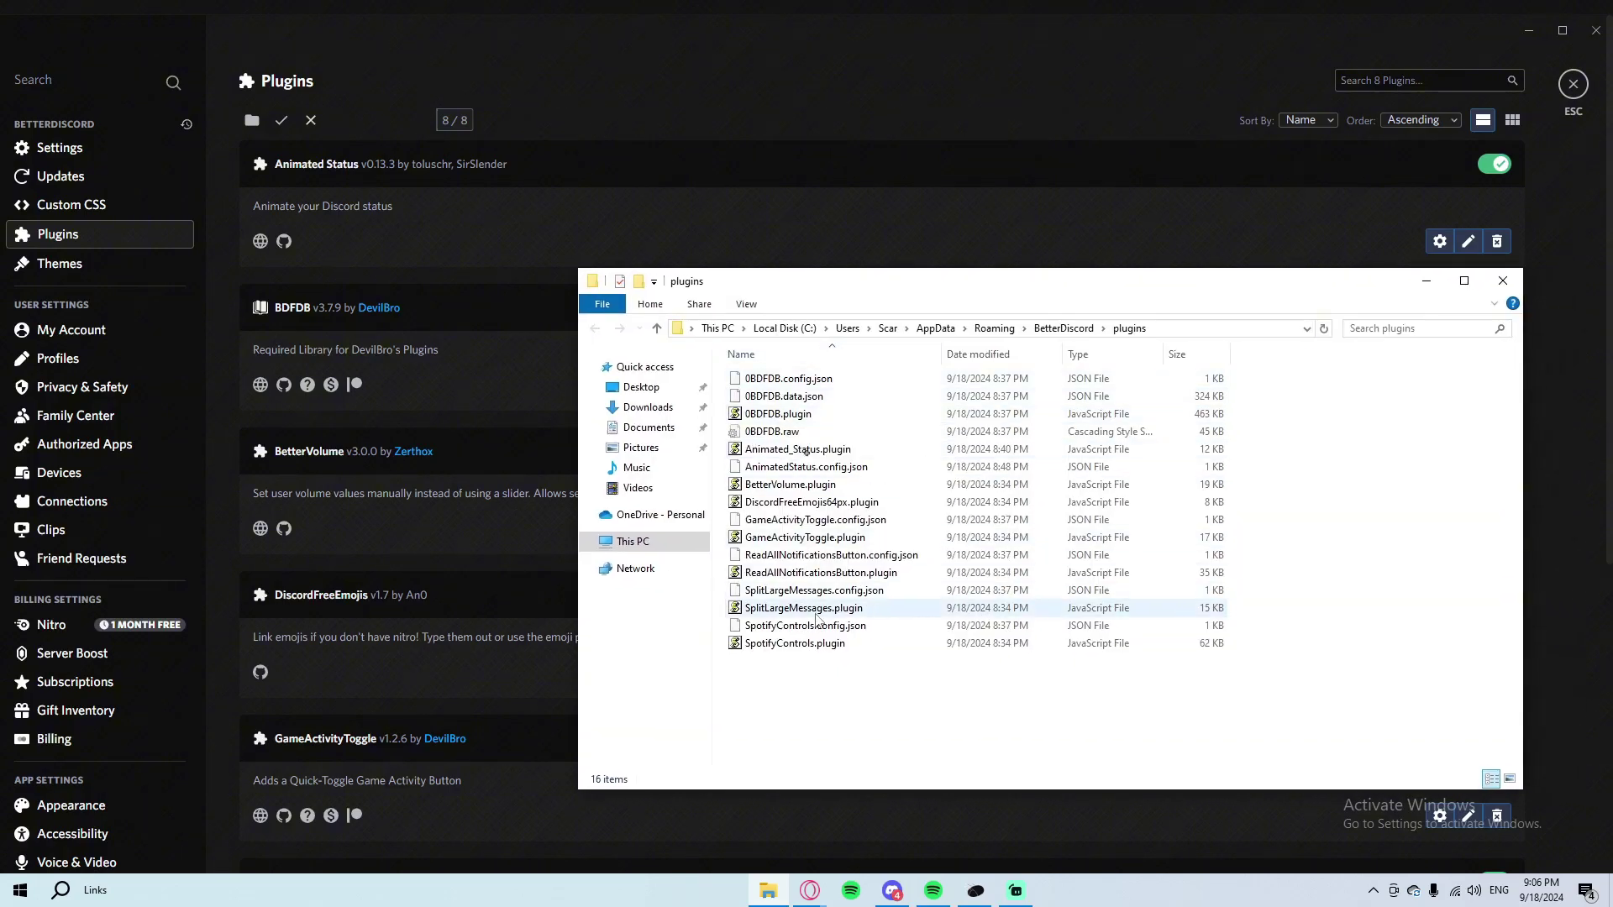
- Arrange the Downloads and plugins windows side by side and drag Animated_Status.plugin into plugins
click(252, 121)
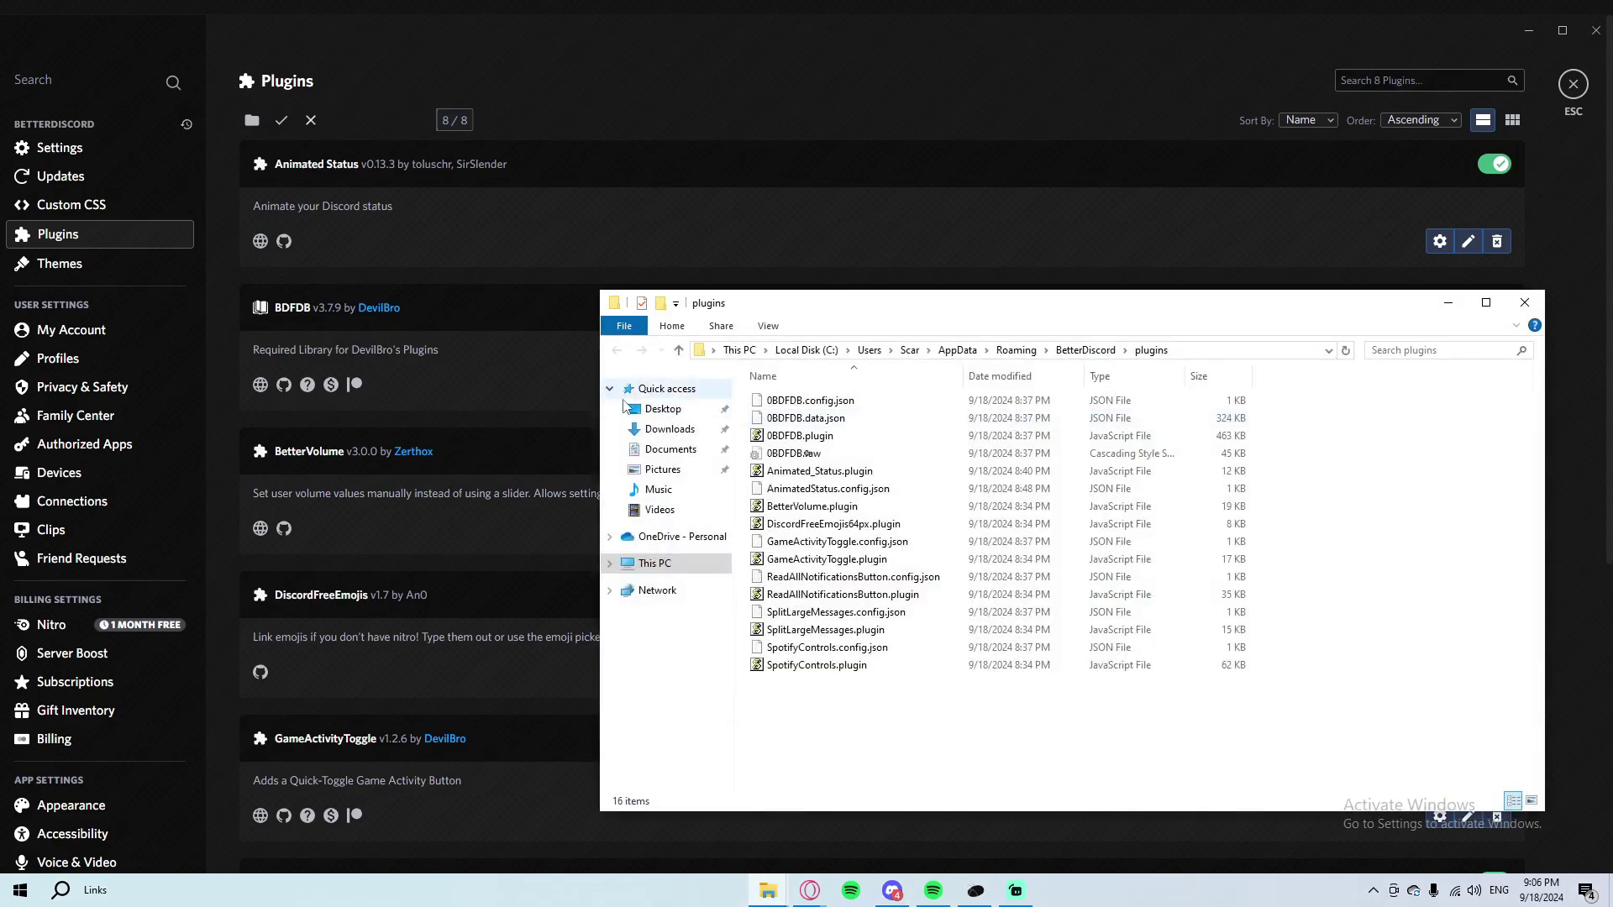
click(670, 428)
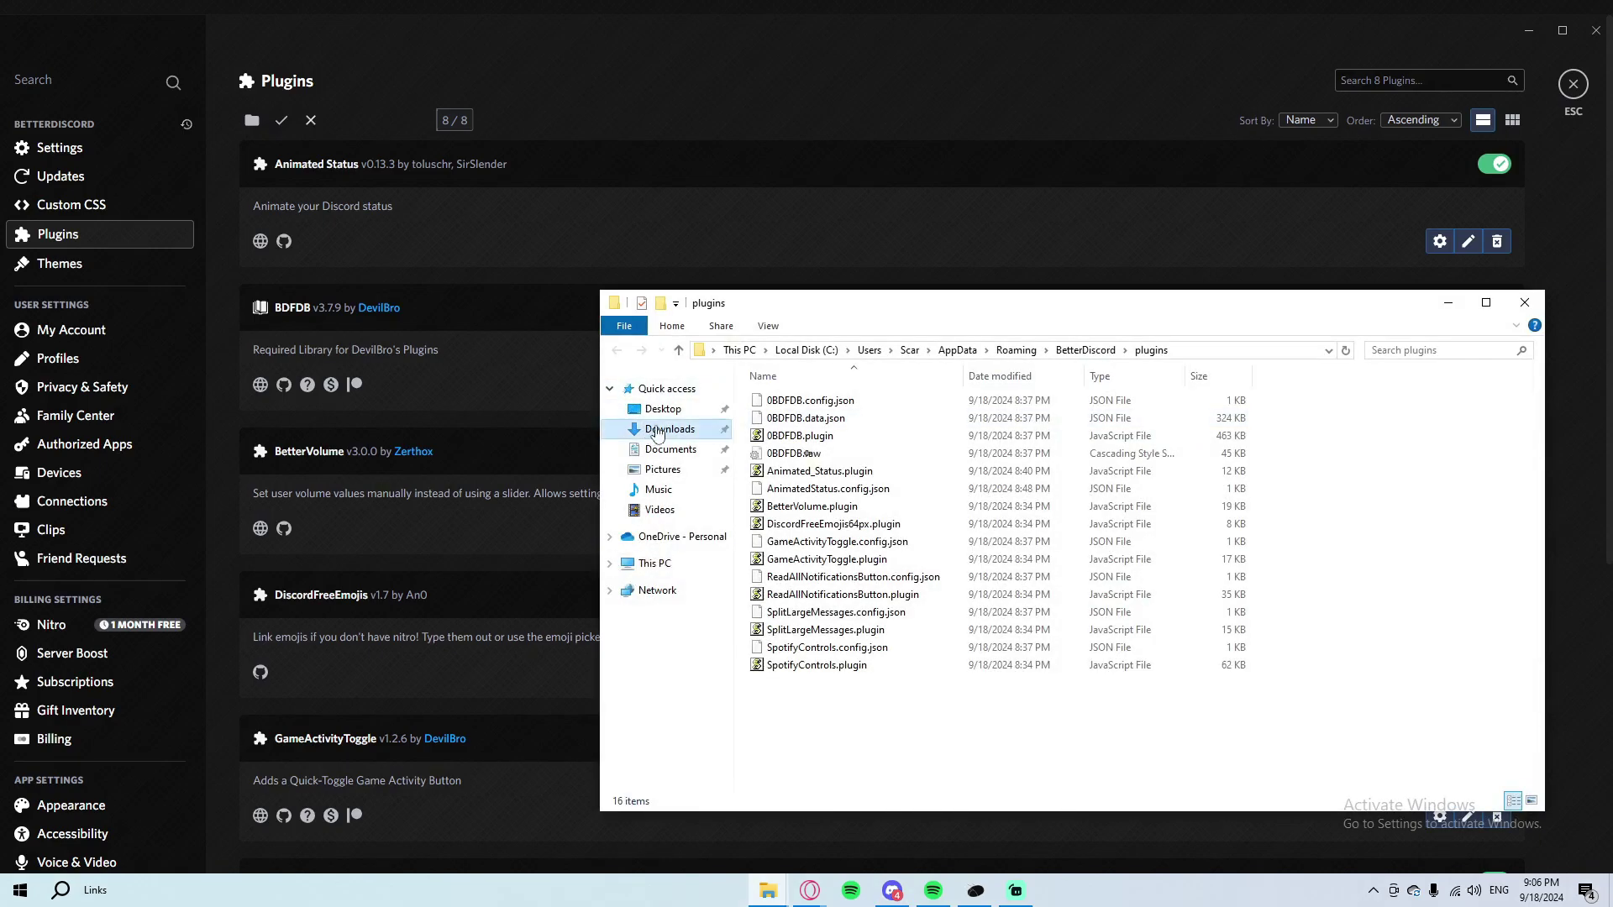
drag(756, 308, 409, 282)
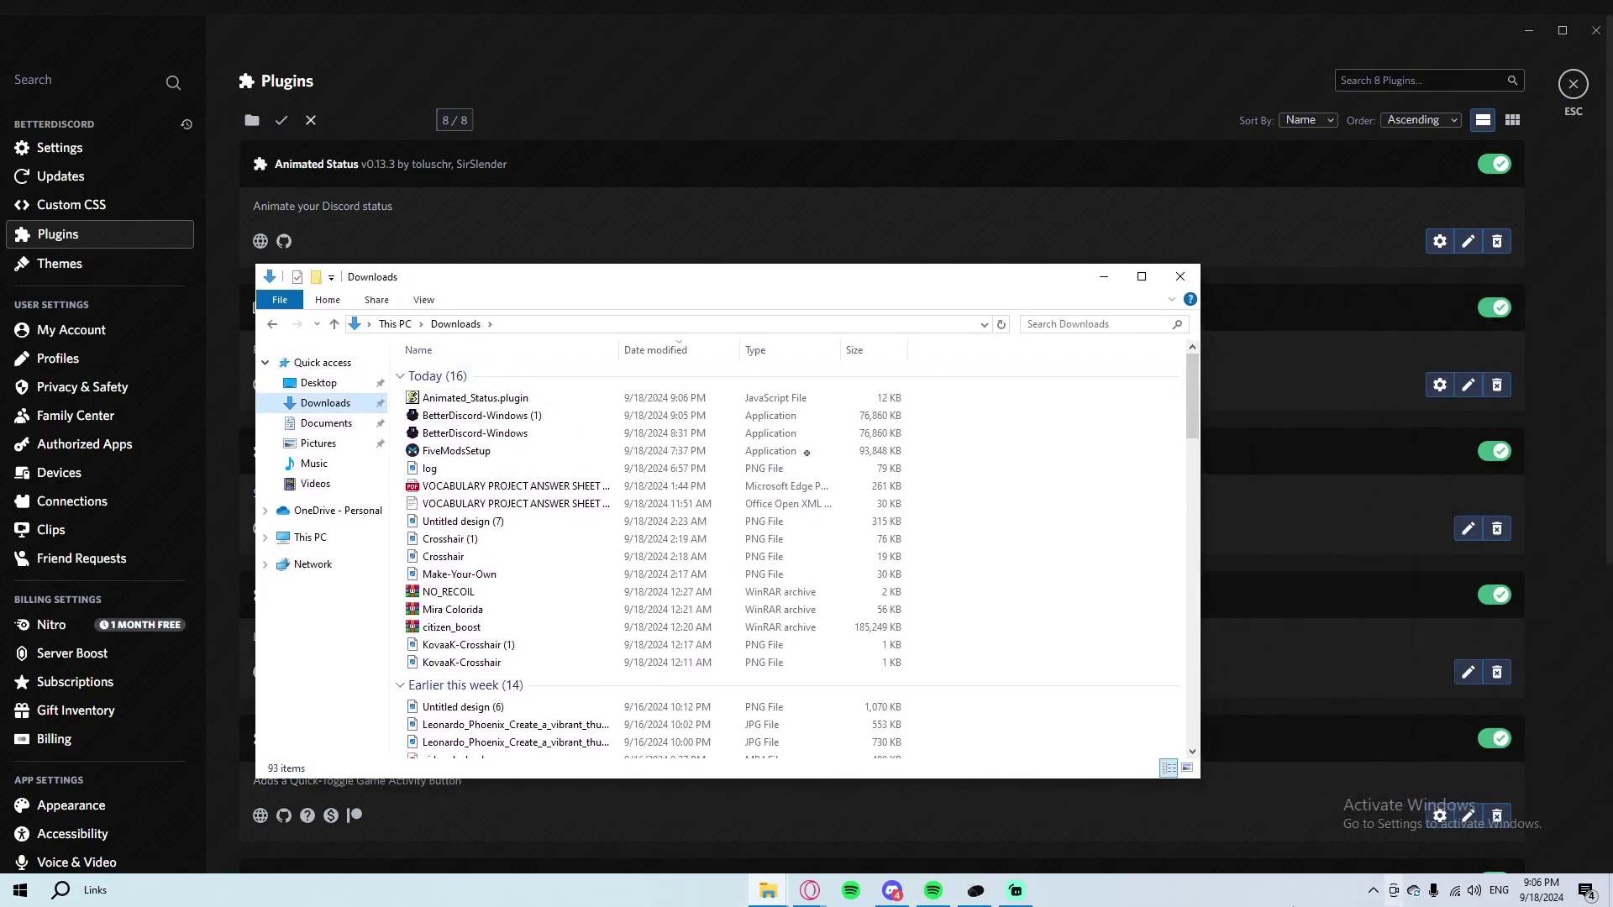
click(768, 890)
click(677, 823)
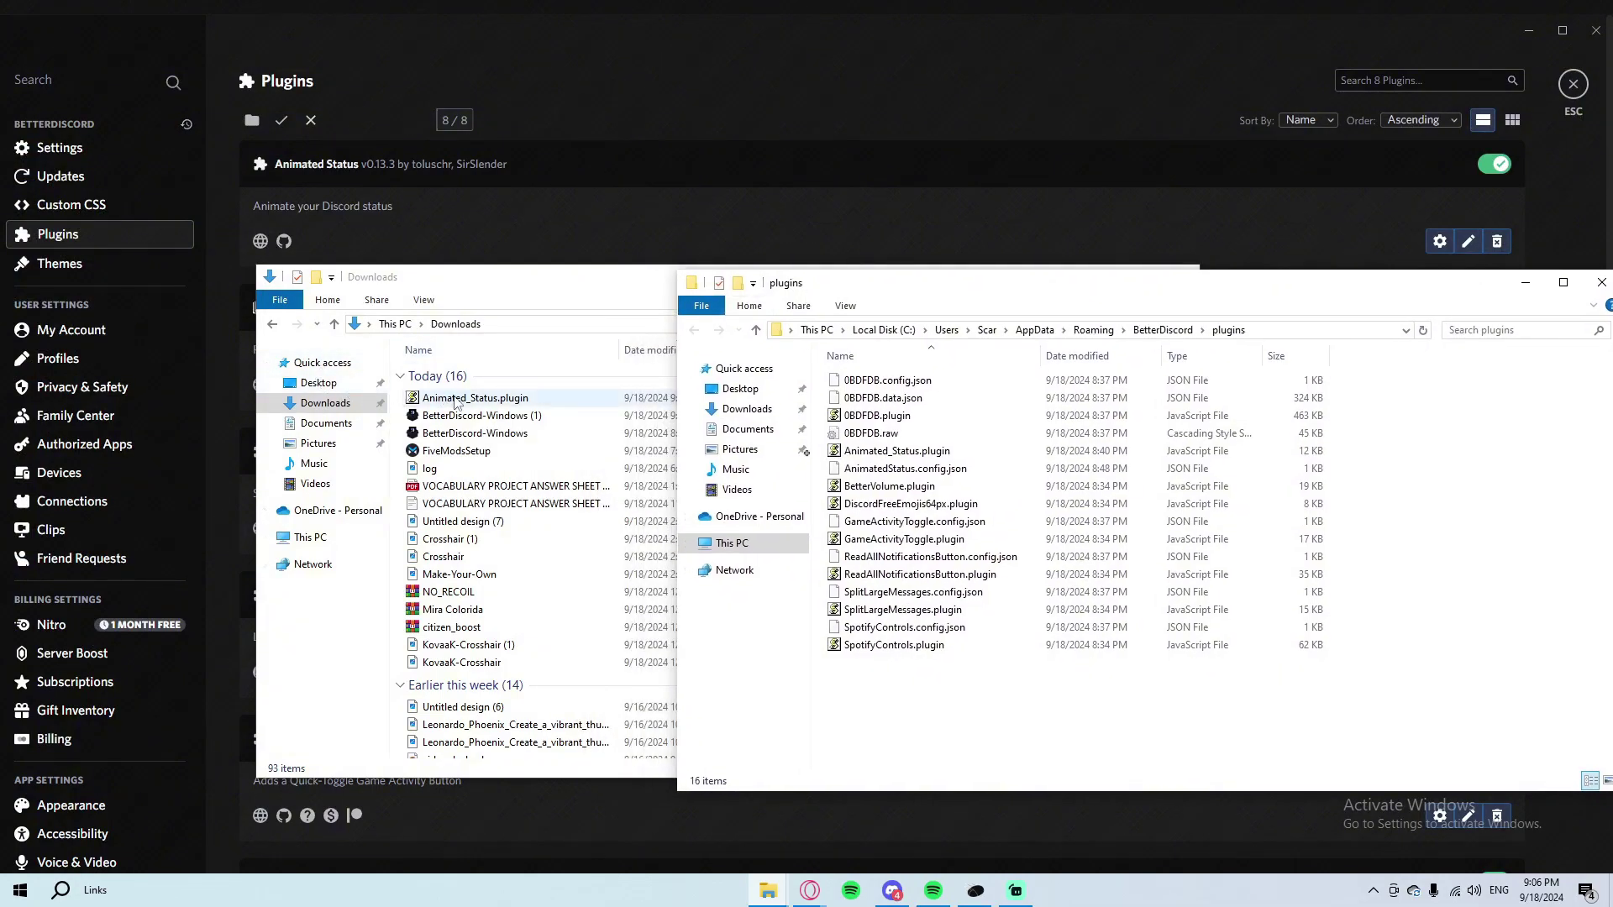
drag(451, 404, 520, 363)
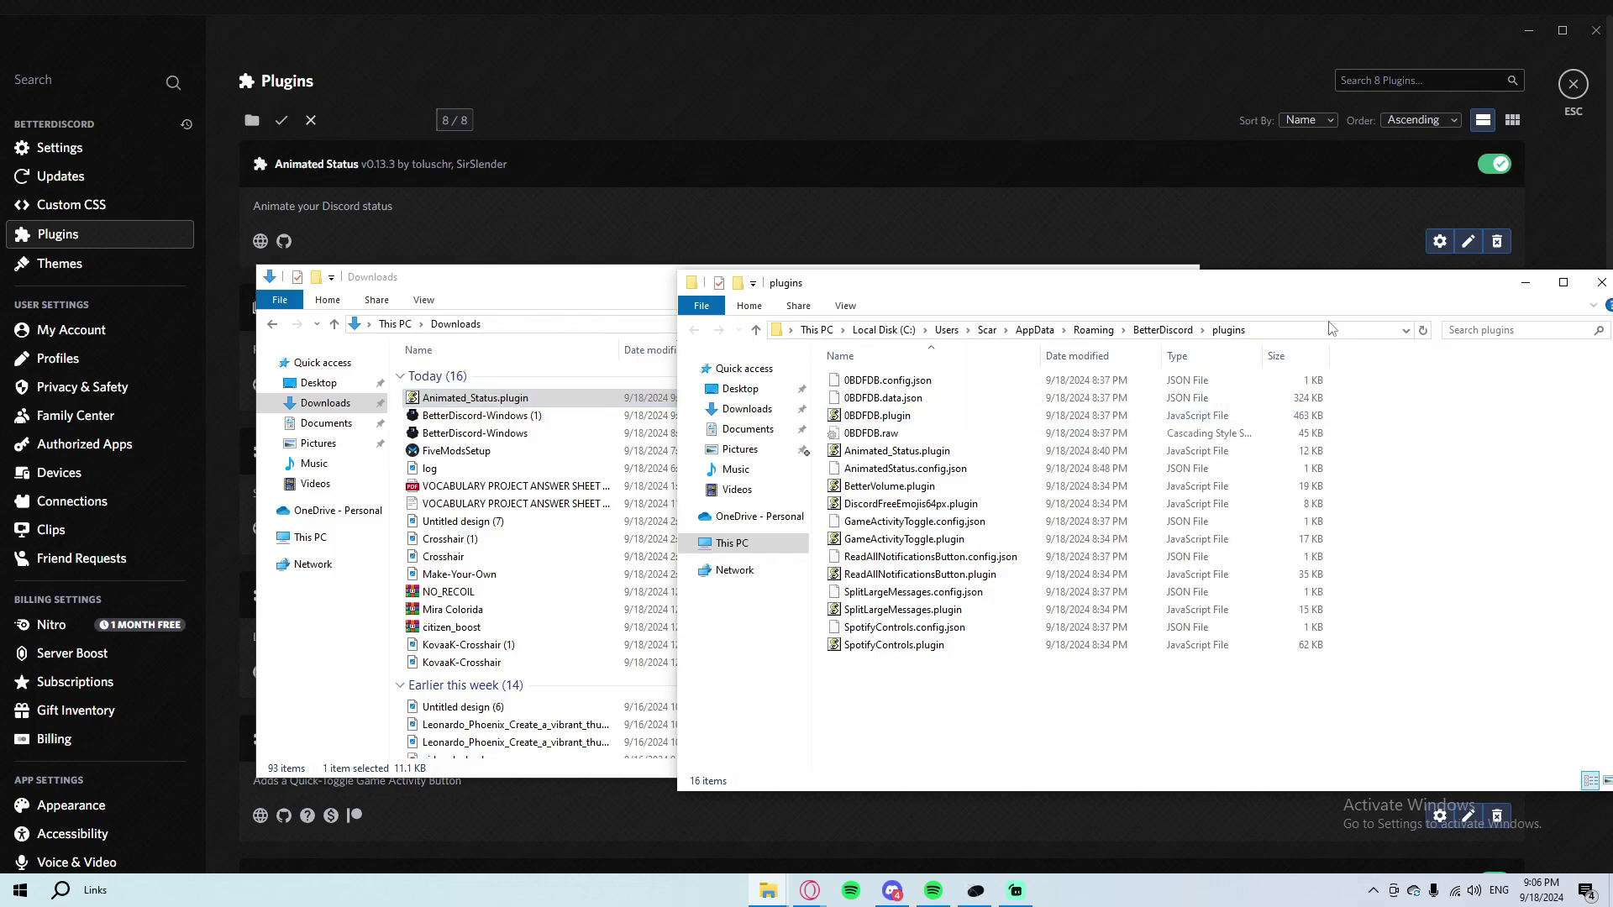
click(1540, 267)
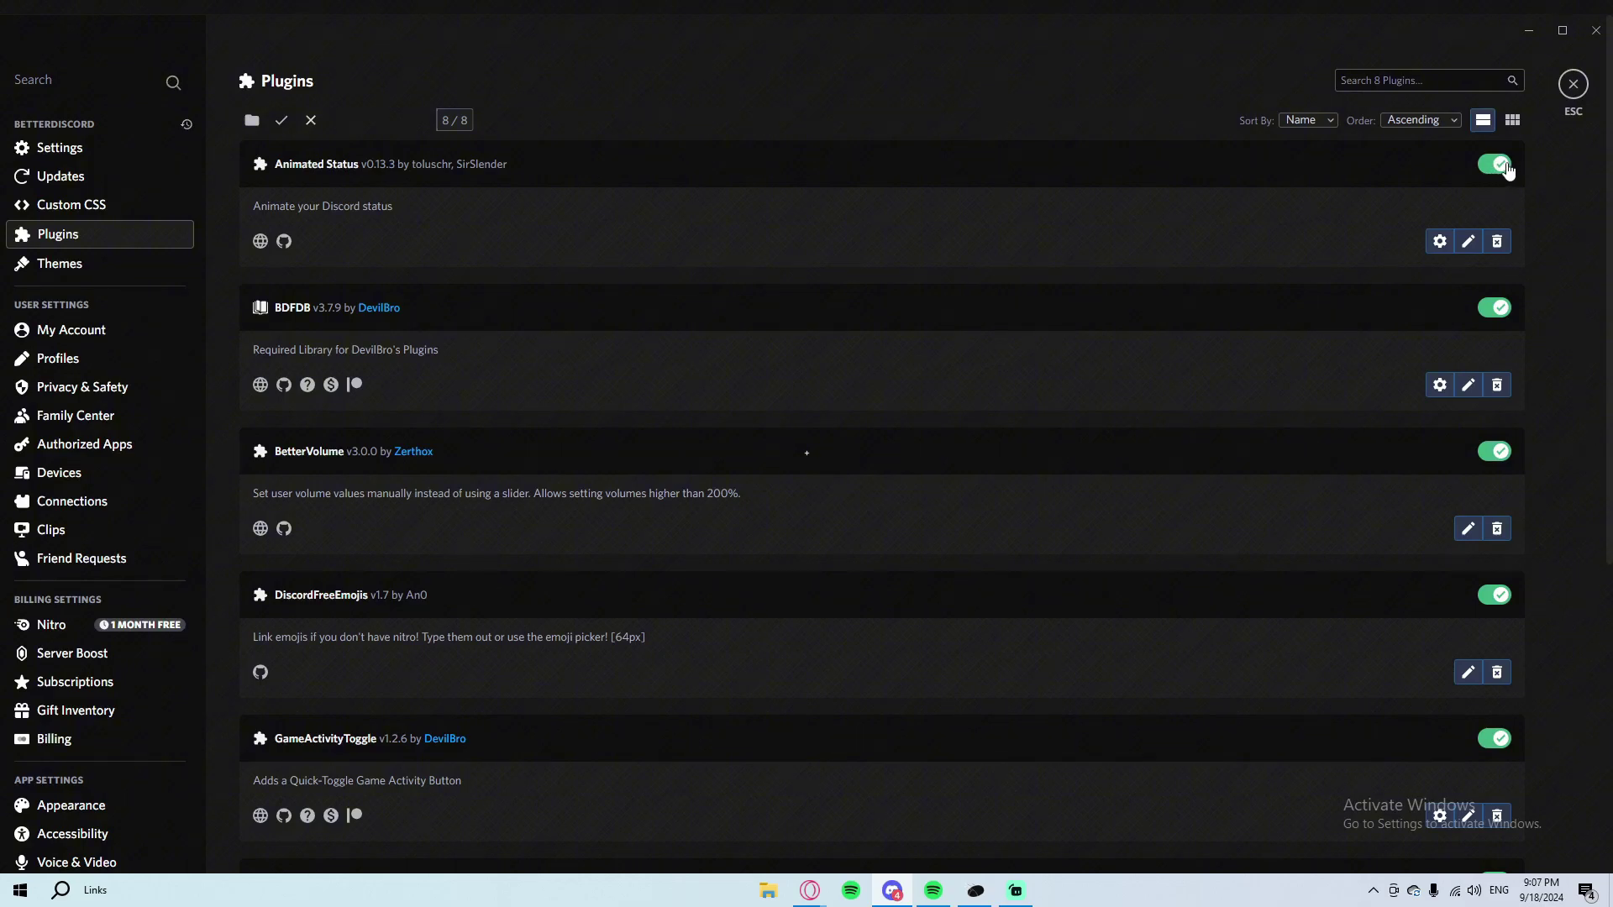
- Open the Animated Status plugin's settings, showing step duration 2900 and four status steps
click(1438, 241)
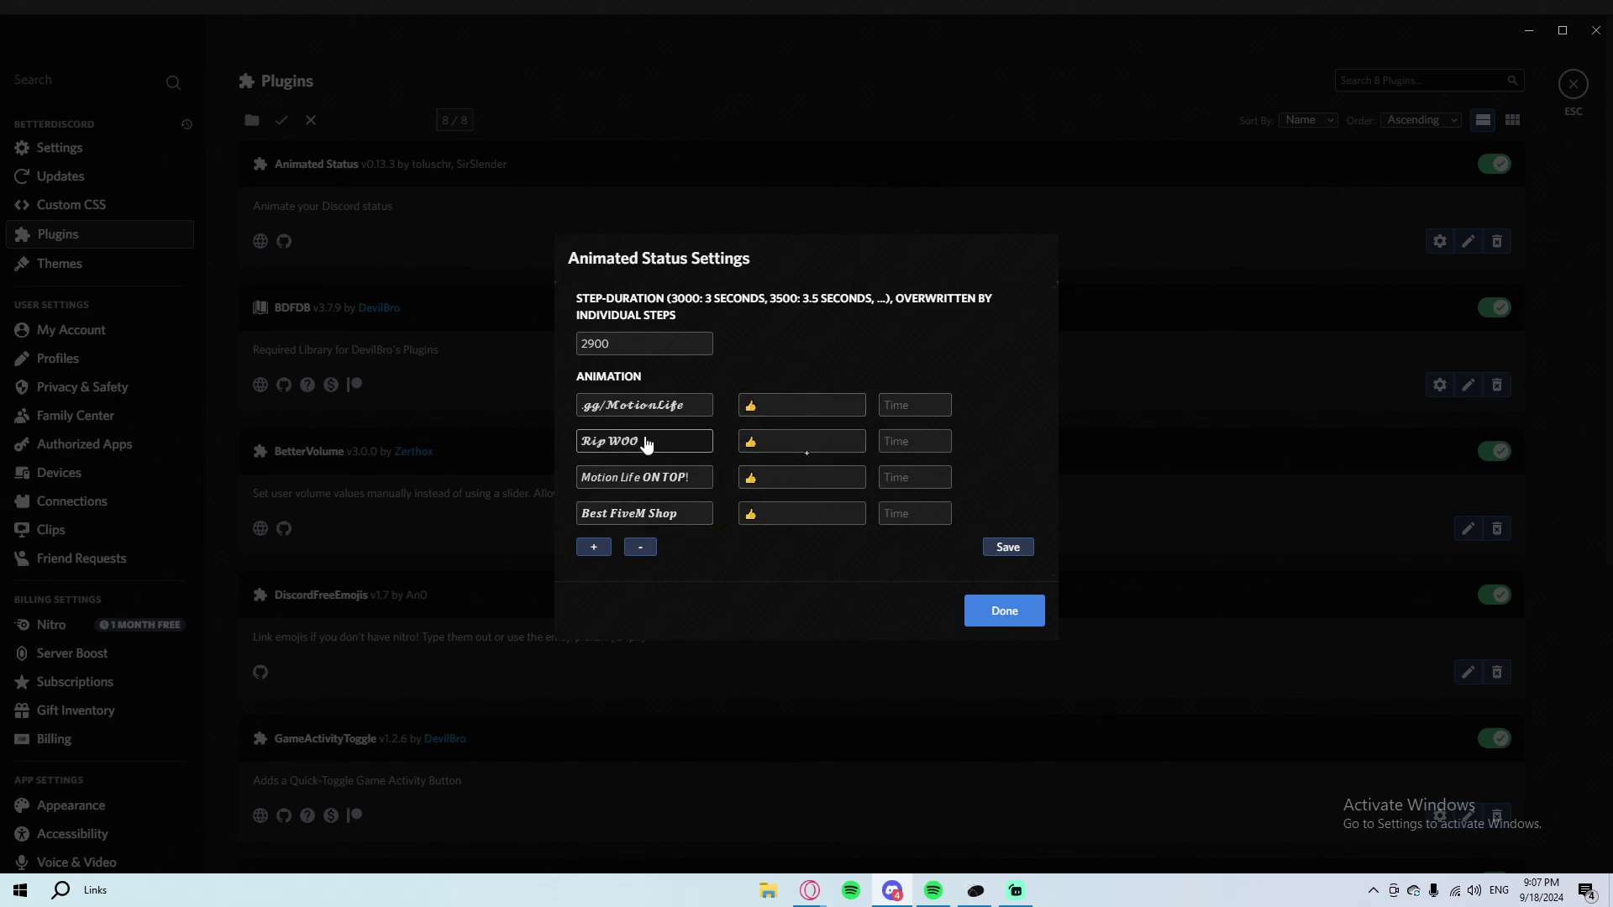
- Check the first two steps' emoji and time fields, then add and remove two empty steps
click(768, 414)
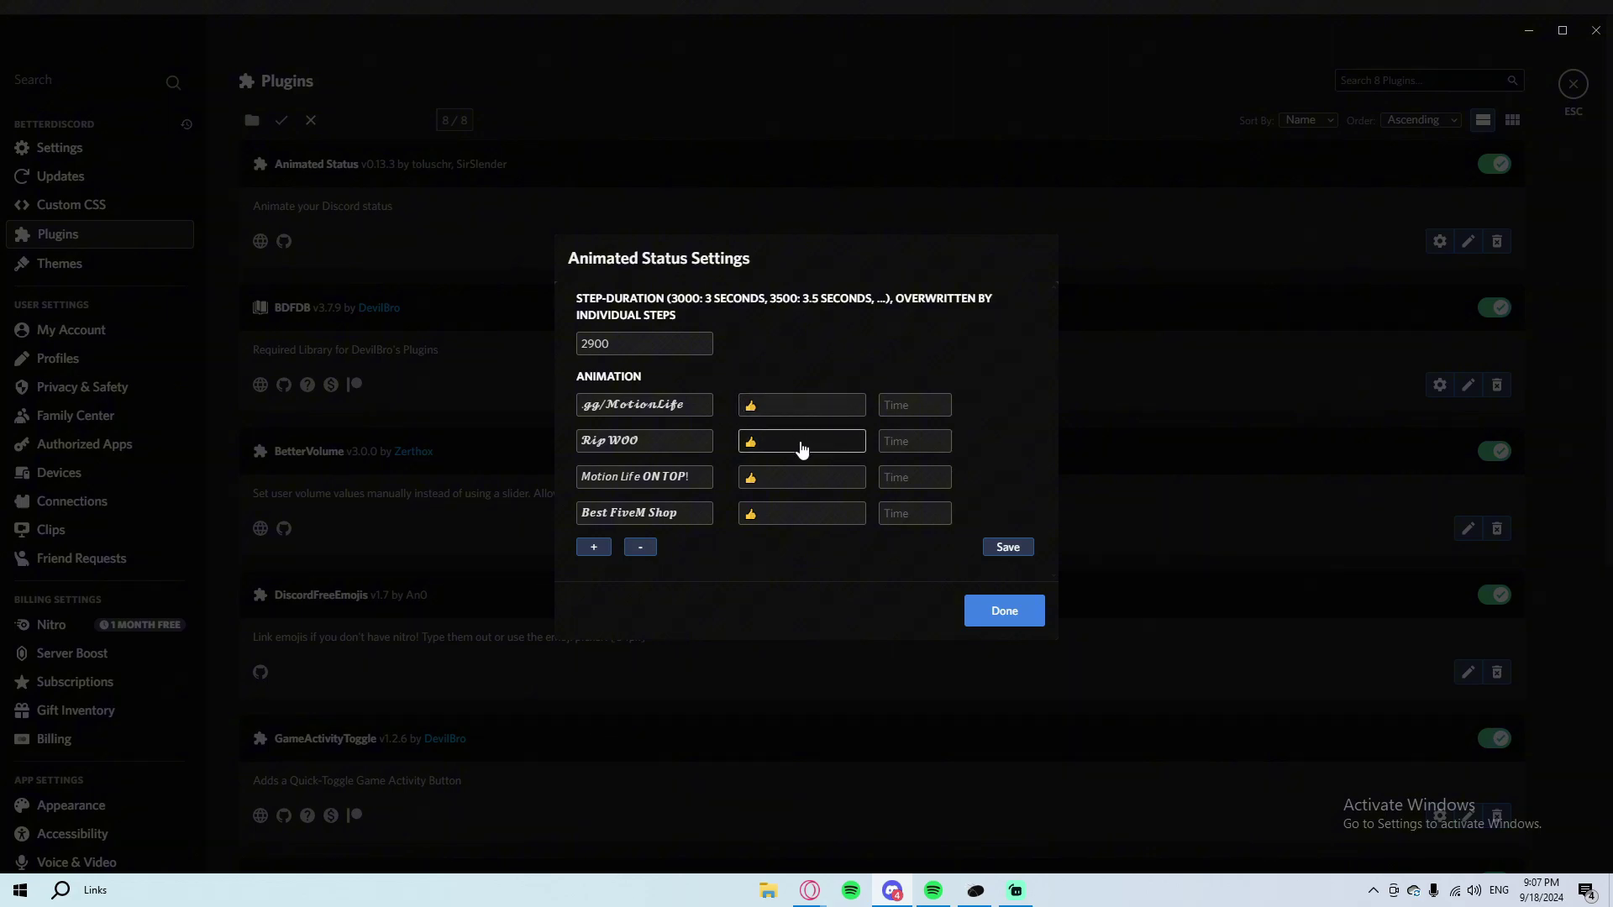
click(751, 407)
click(763, 438)
click(768, 411)
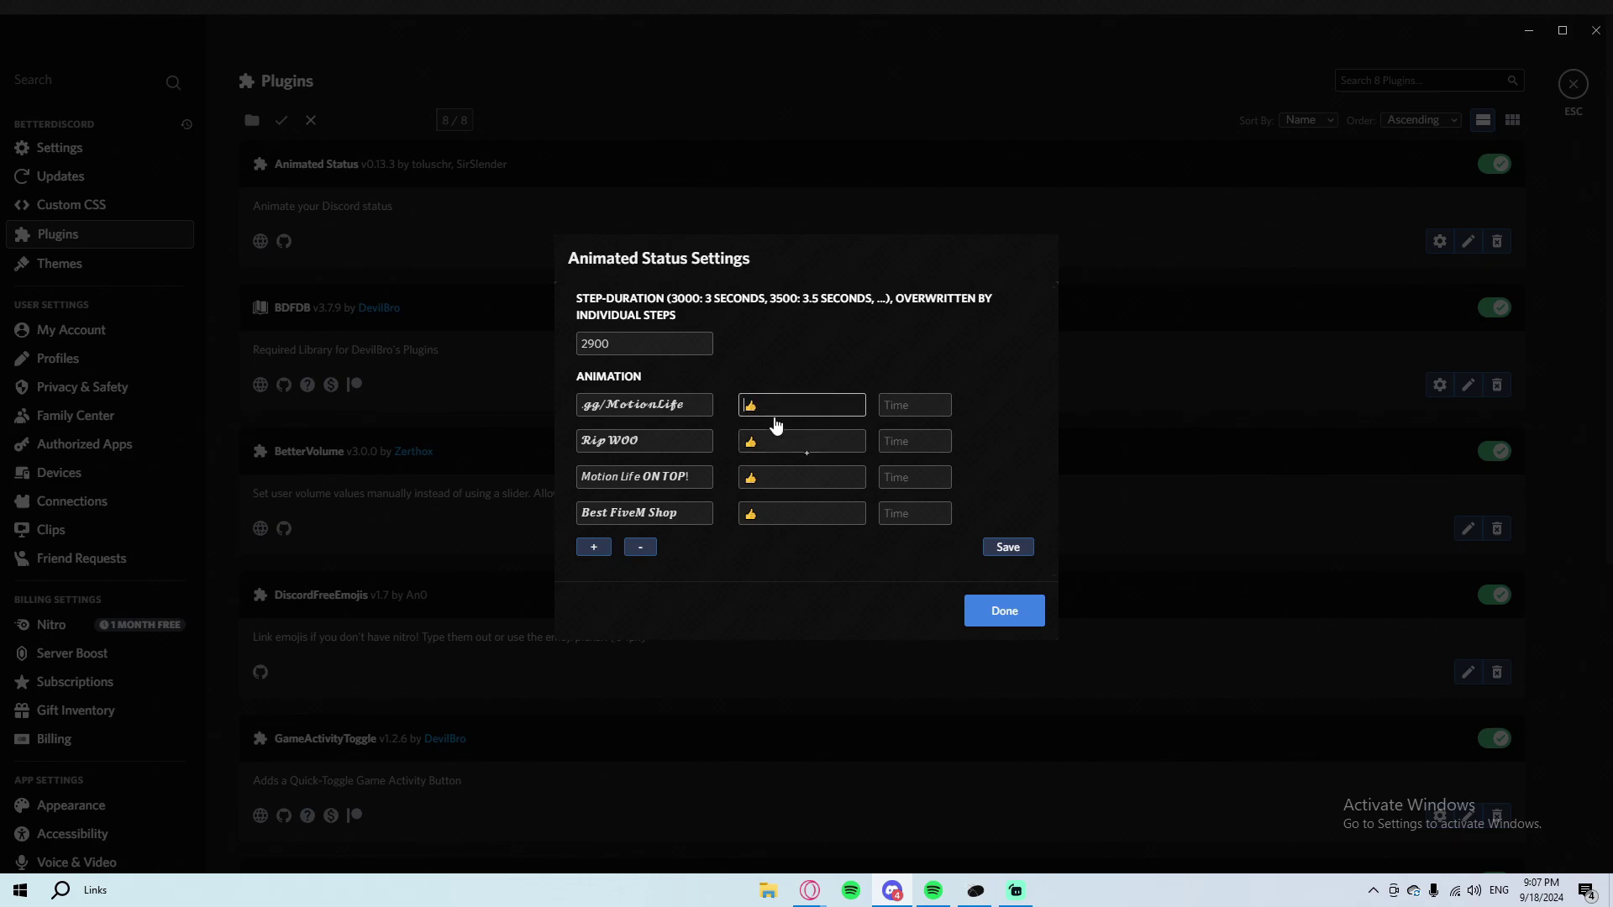
click(881, 438)
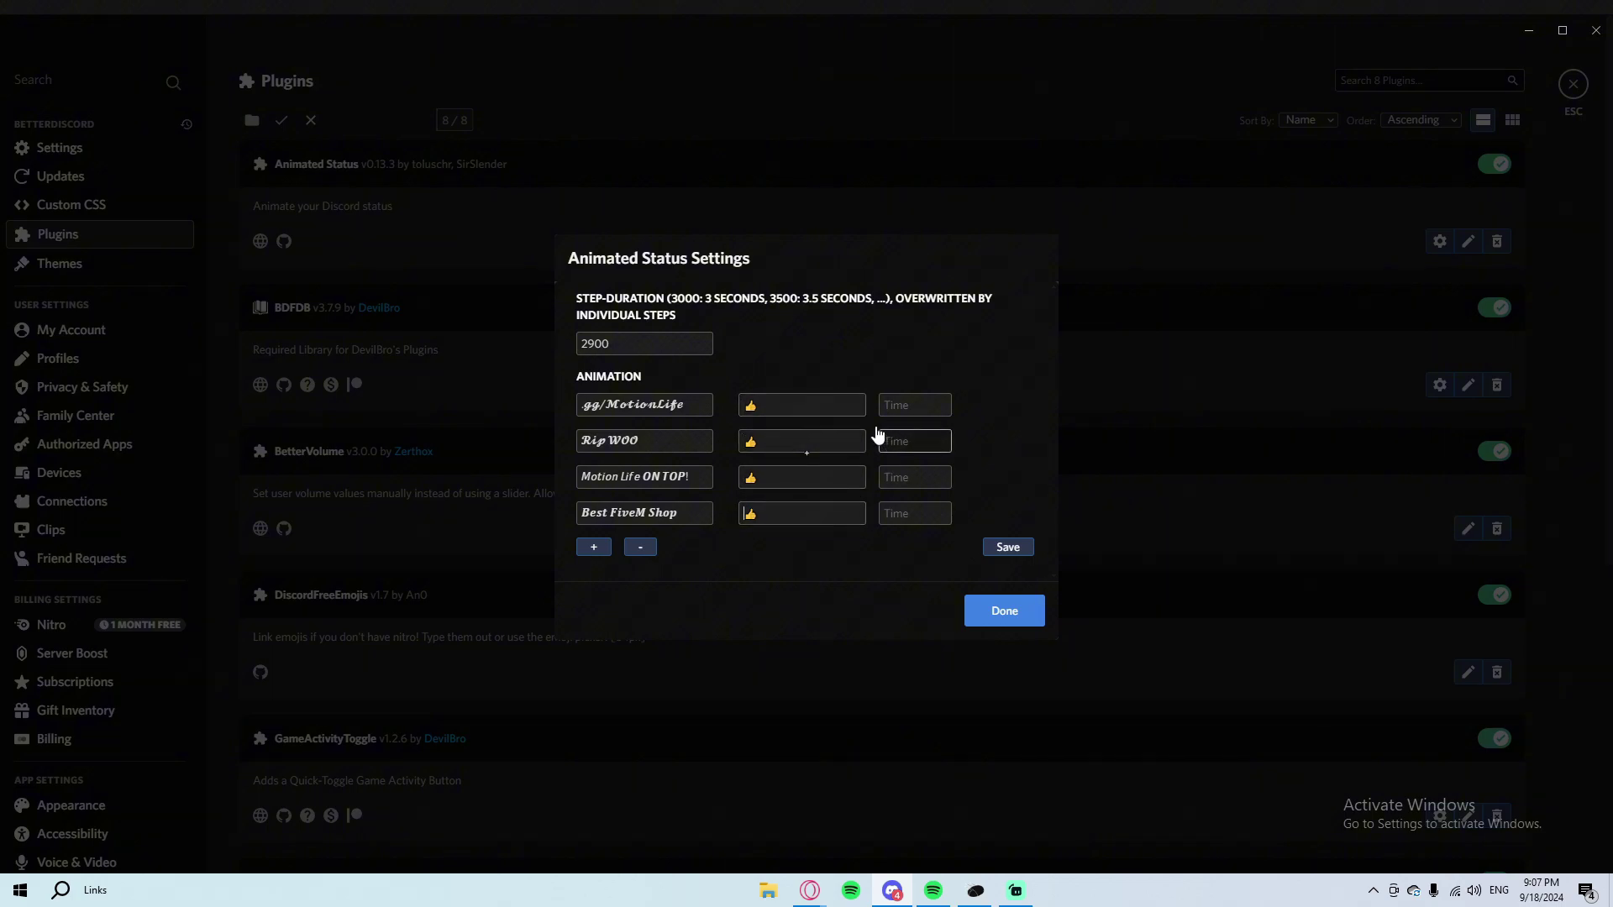
click(599, 549)
click(595, 566)
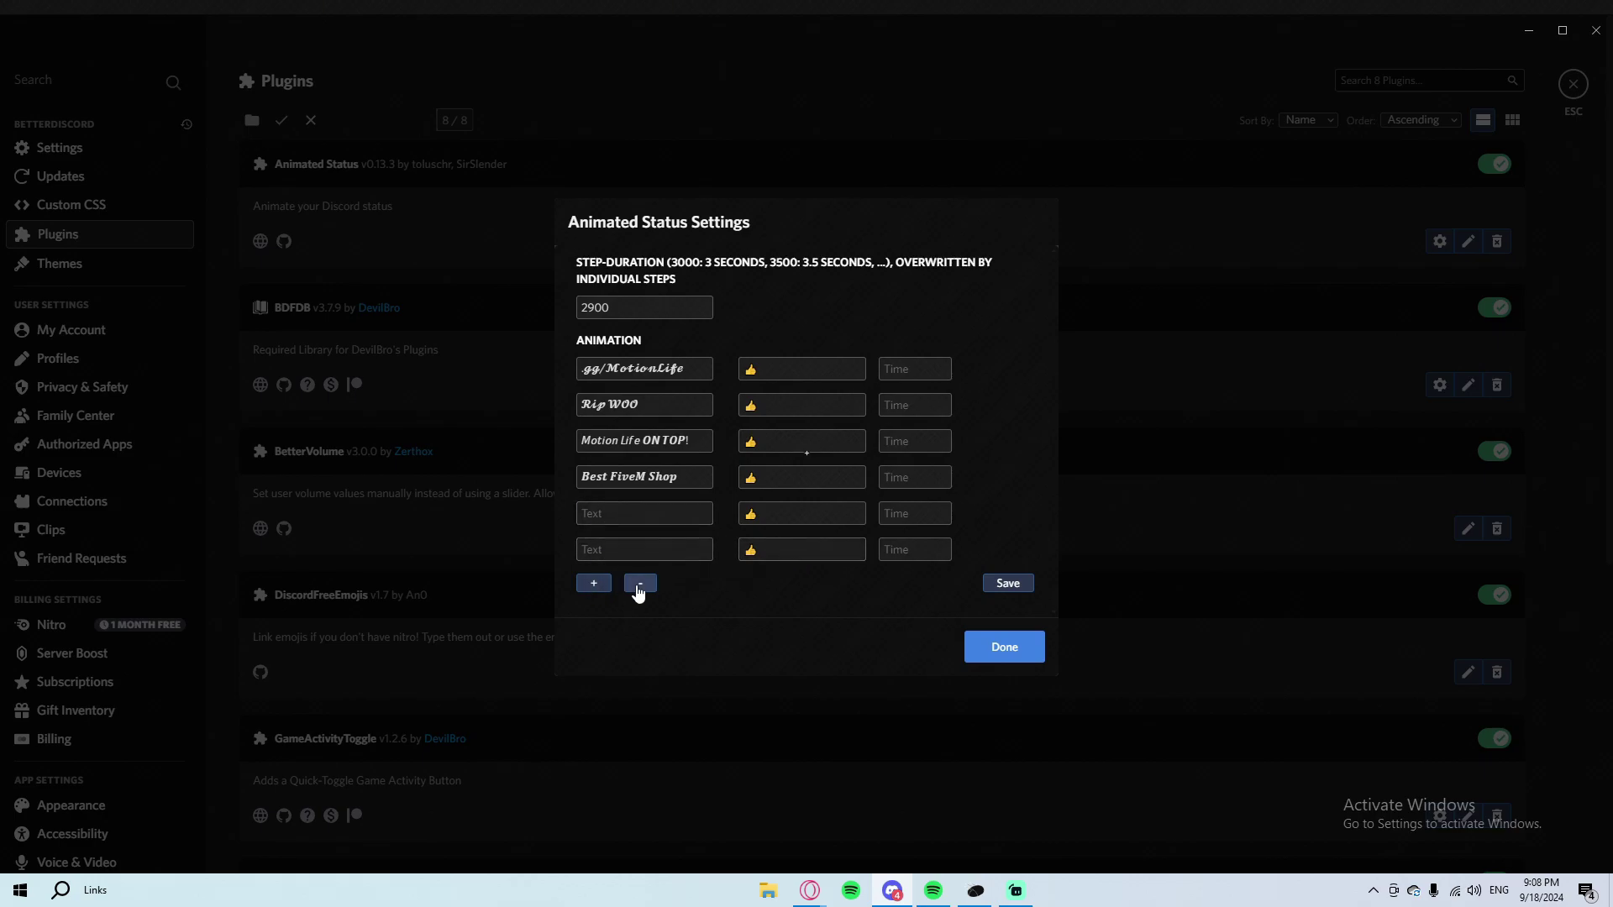
click(638, 584)
click(644, 565)
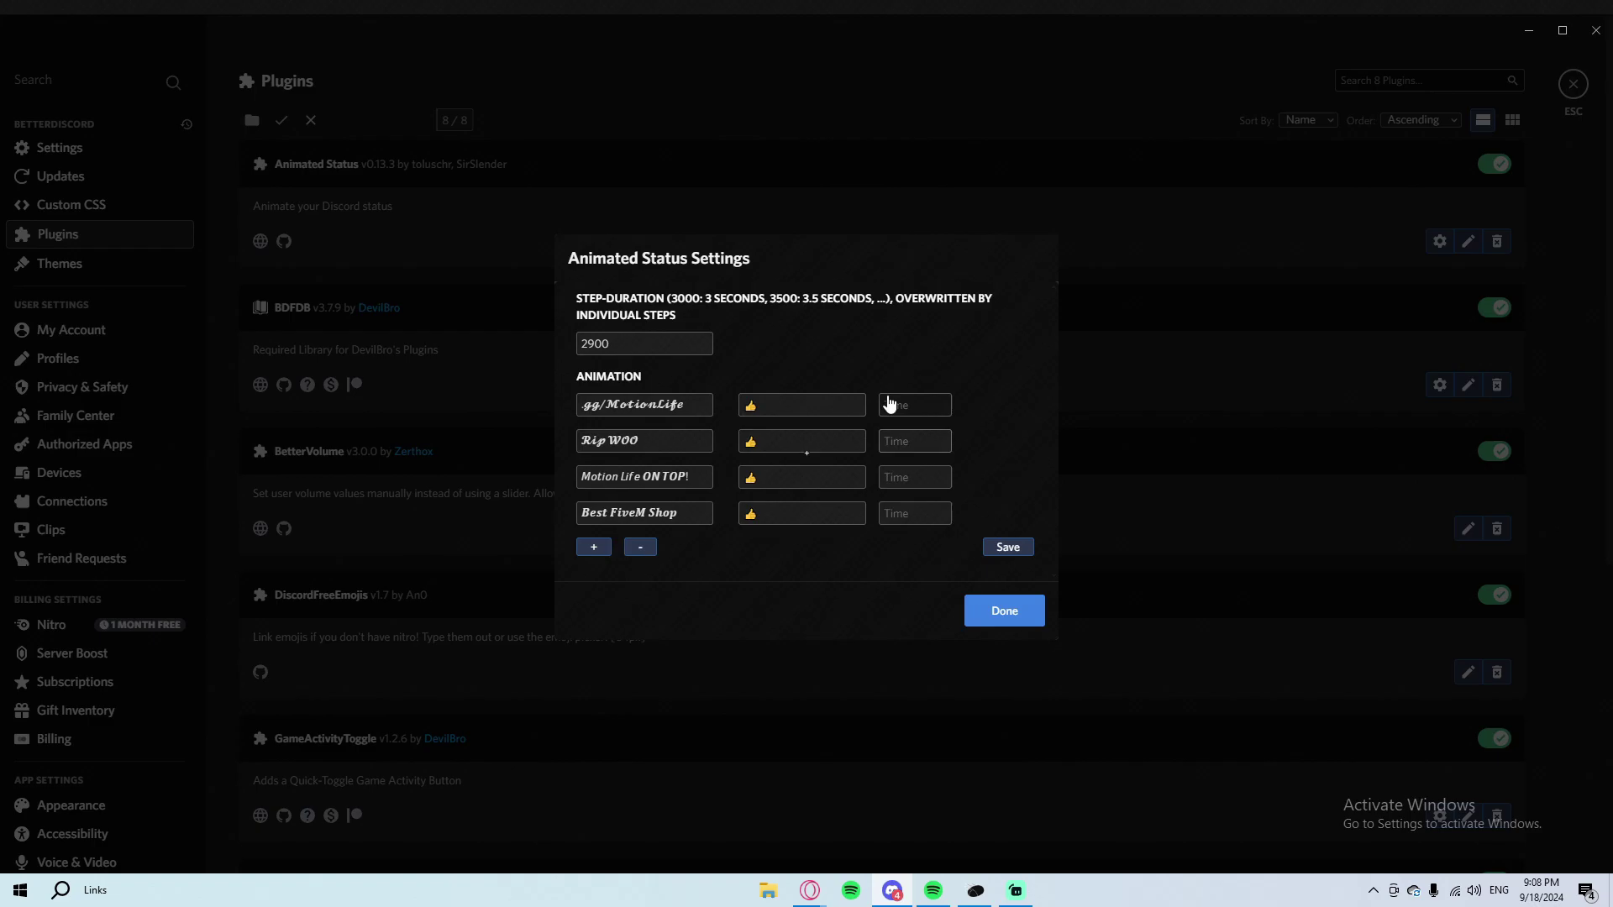
- Close the plugin settings and User Settings, then scroll the member list to watch the status cycle
click(995, 617)
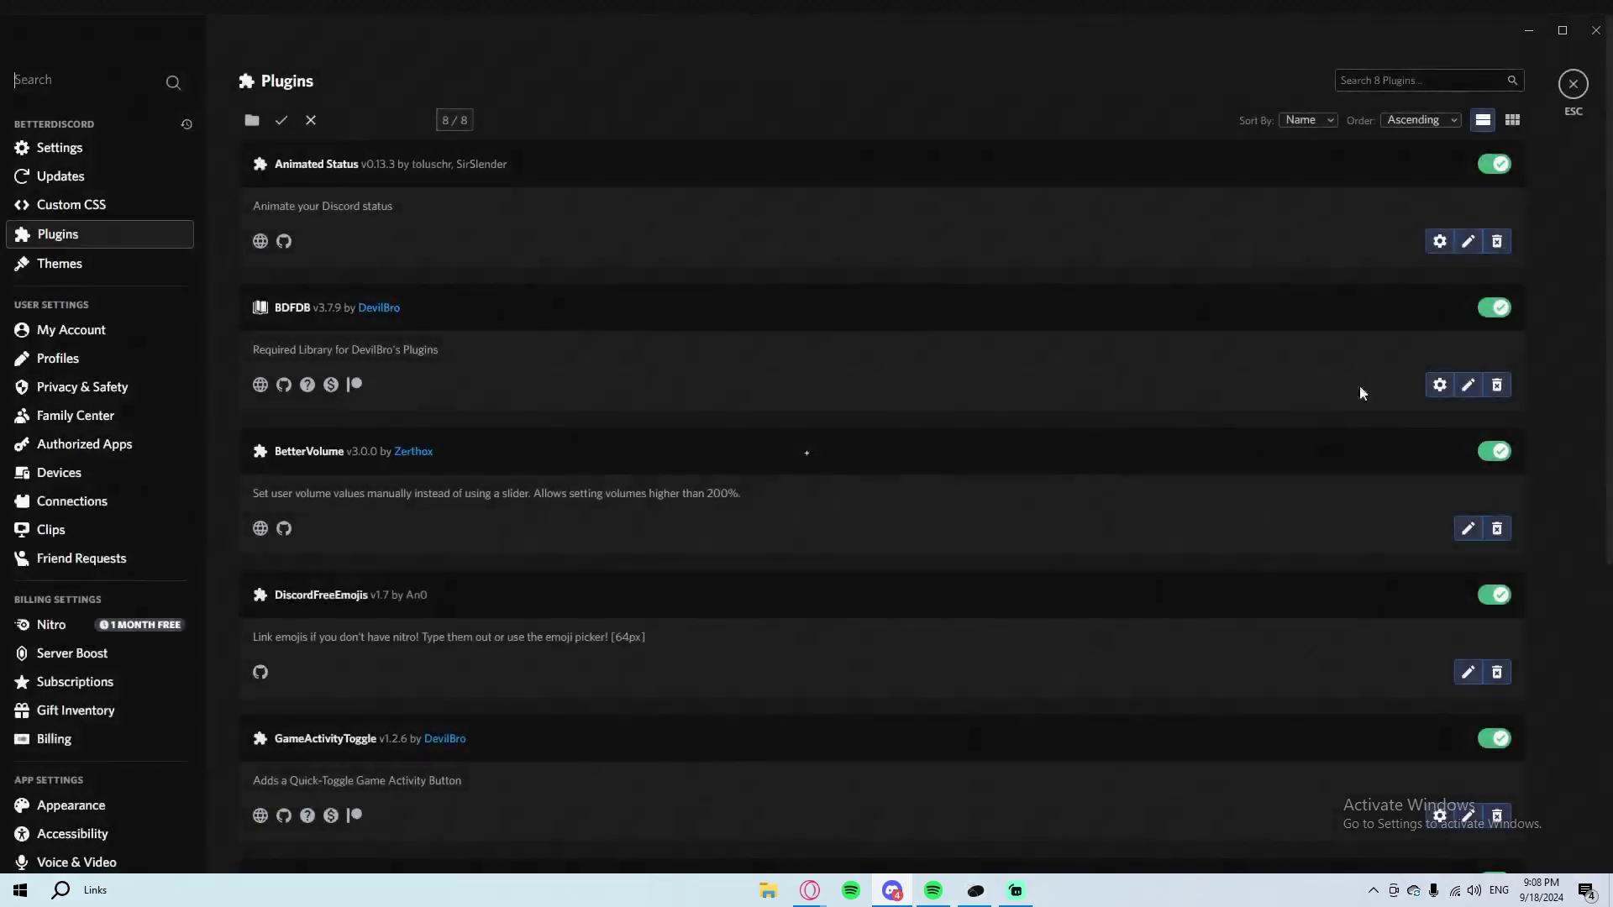
click(1574, 83)
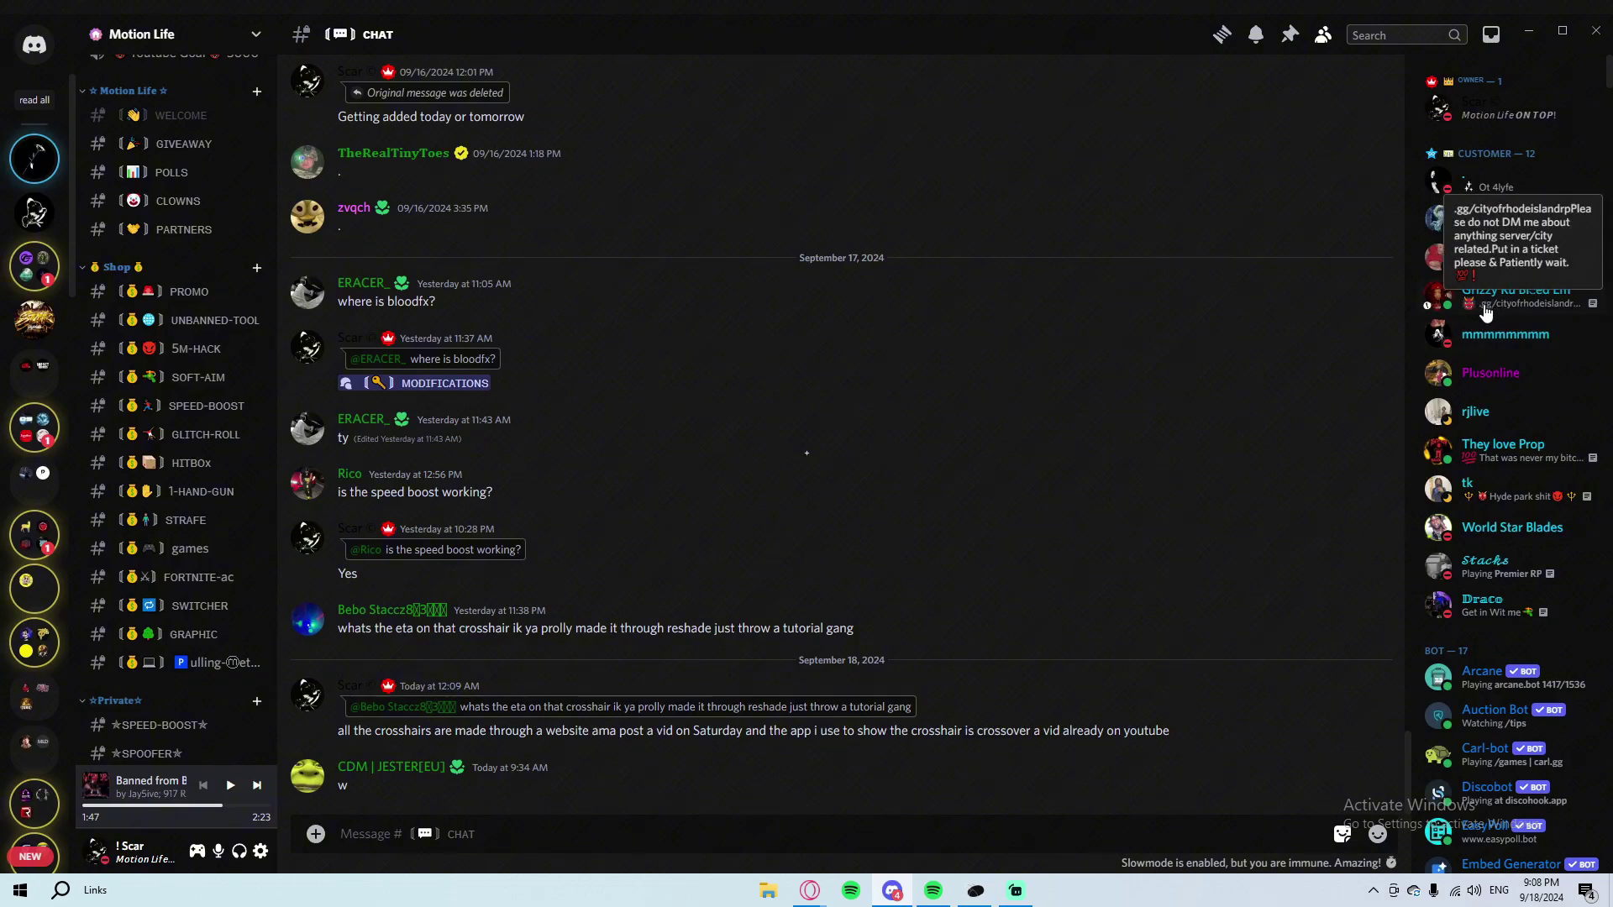
scroll(1485, 312, down, 10)
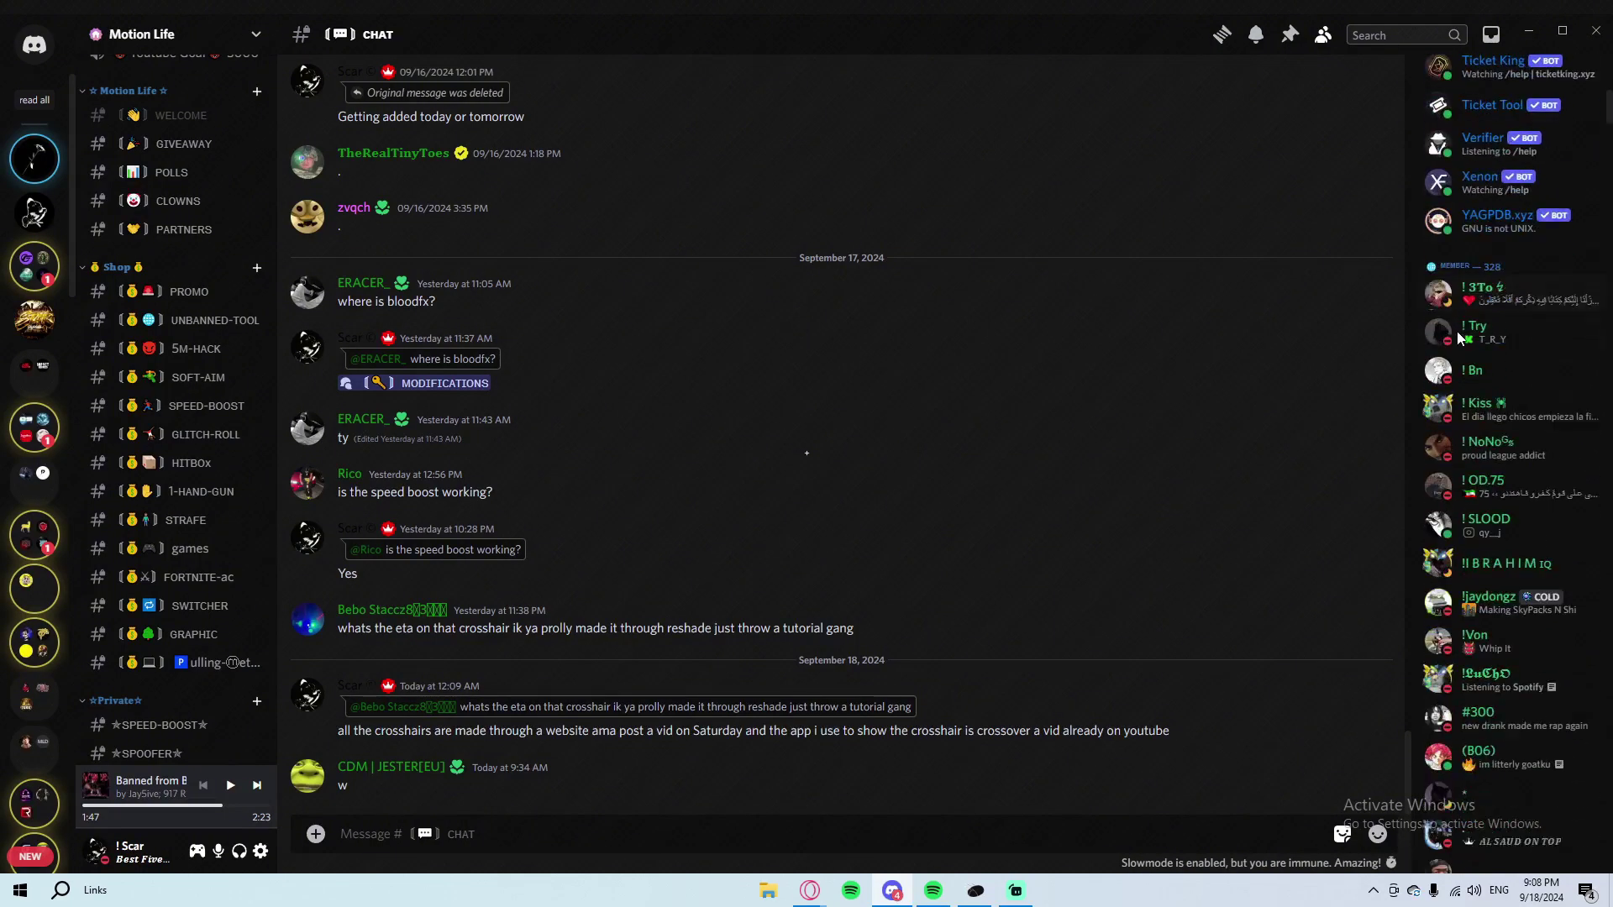
scroll(1457, 331, down, 5)
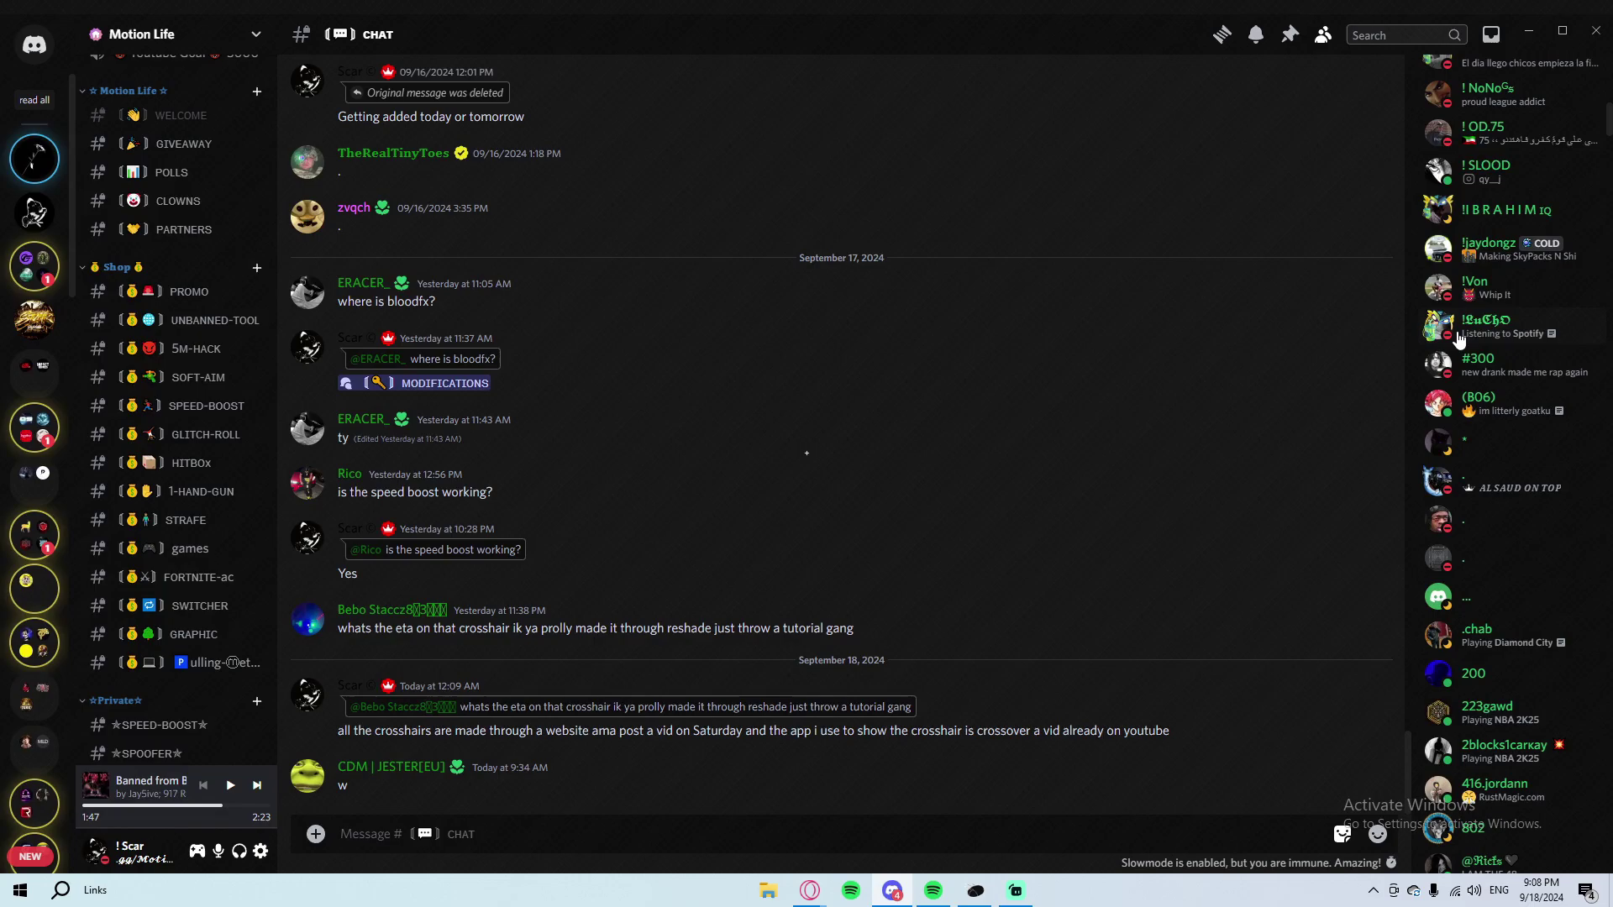
scroll(1457, 331, up, 10)
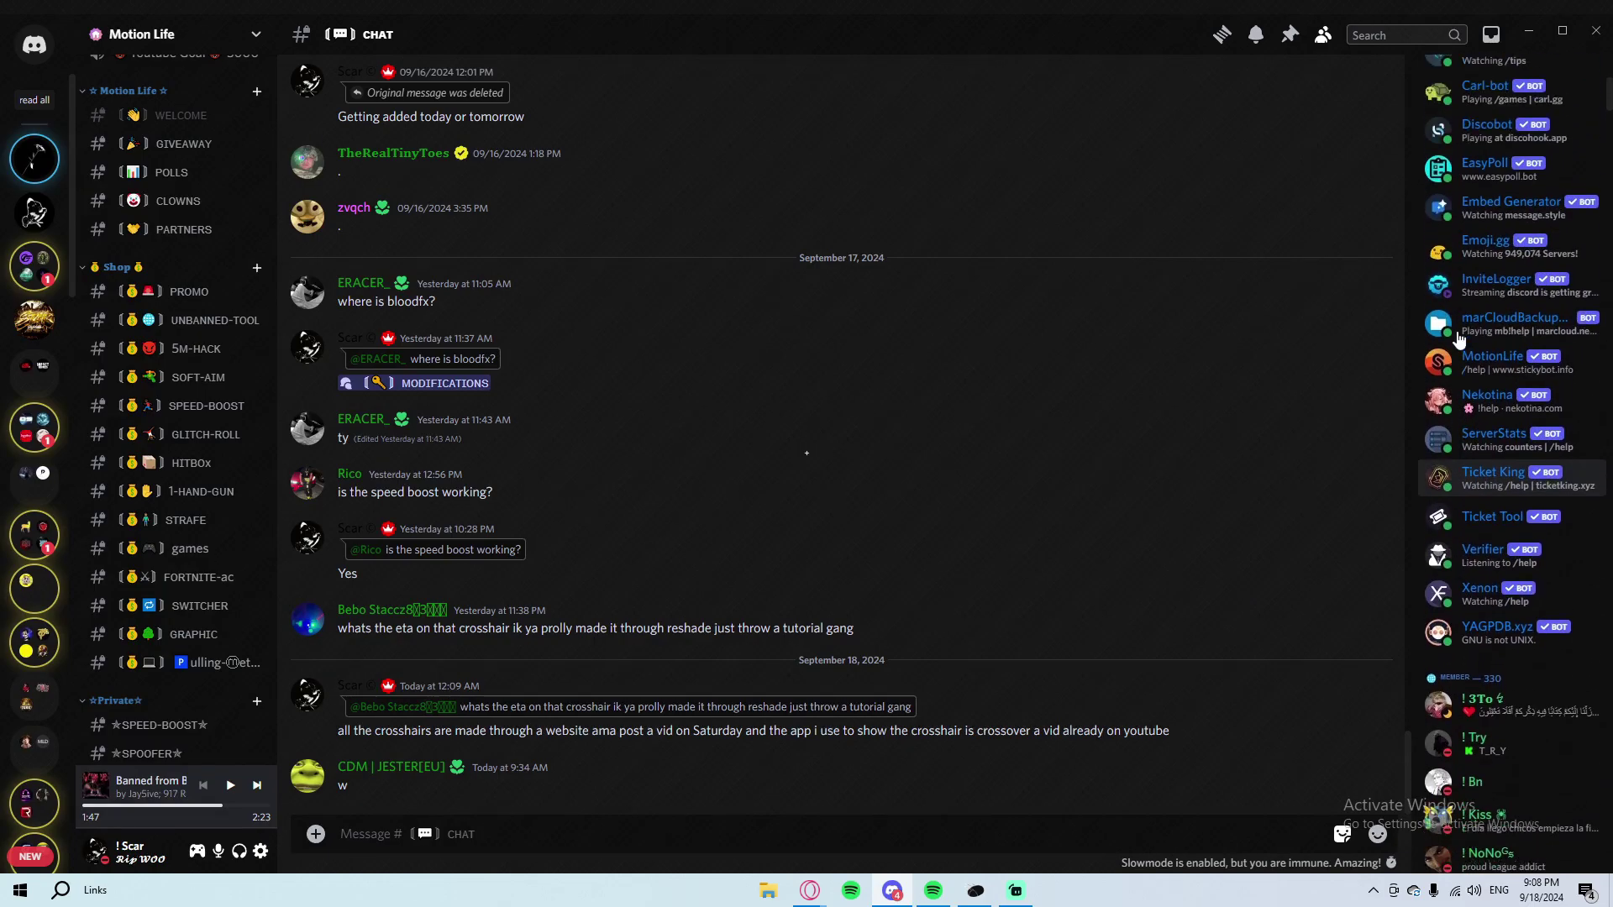
scroll(1459, 337, up, 8)
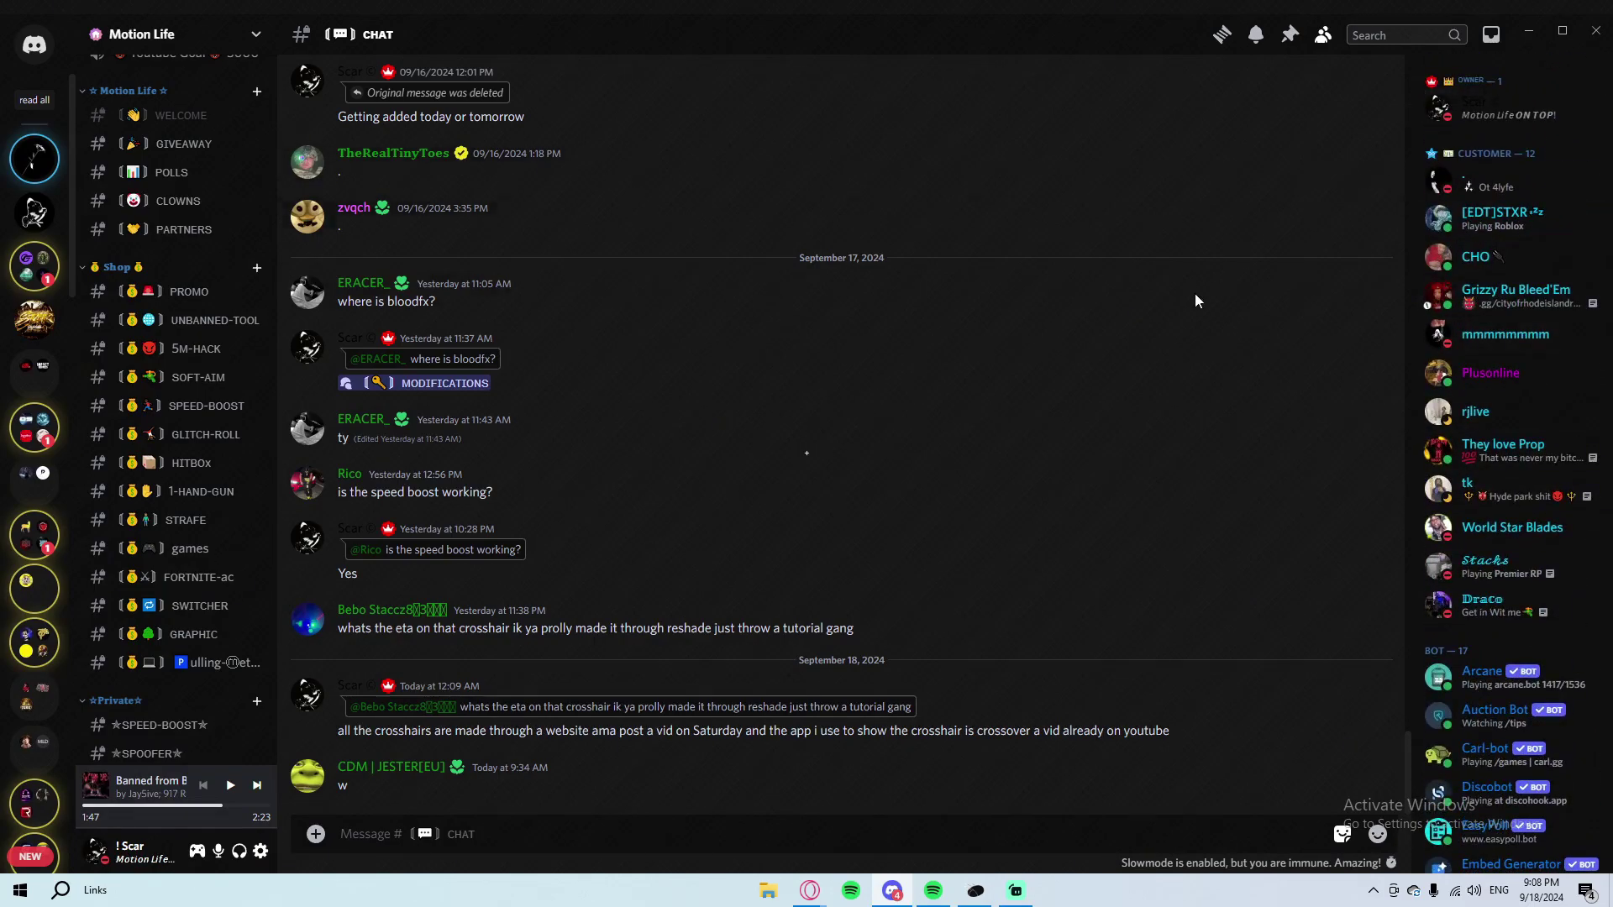